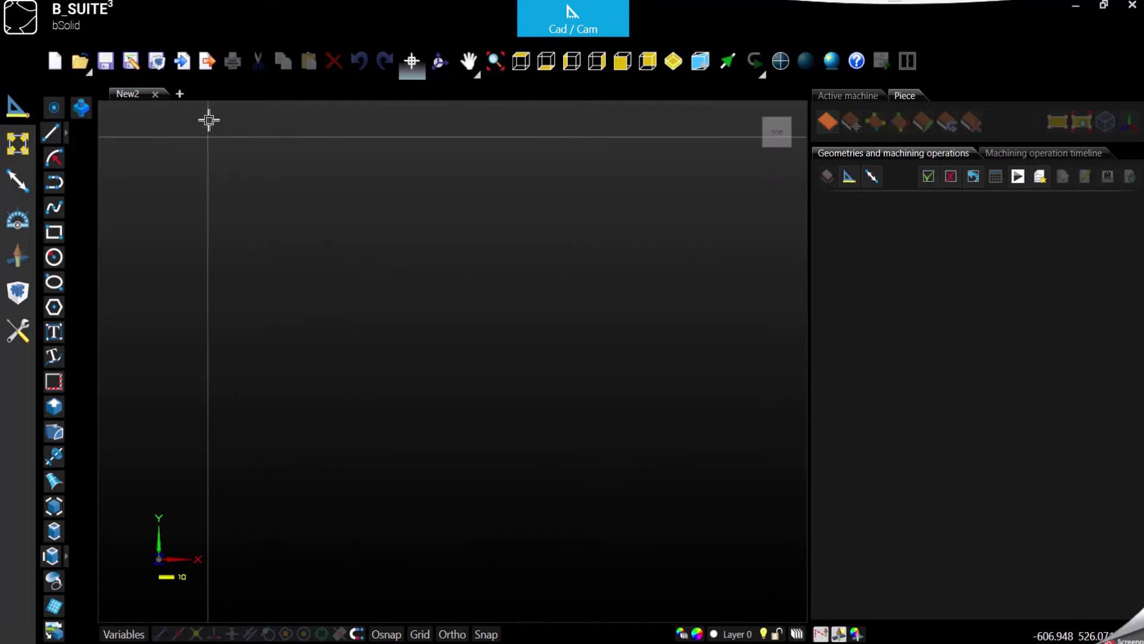
- Import the sawtooth rack profile .dwg file from the Desktop into the project
{"action": "left_click", "coordinate": [183, 61]}
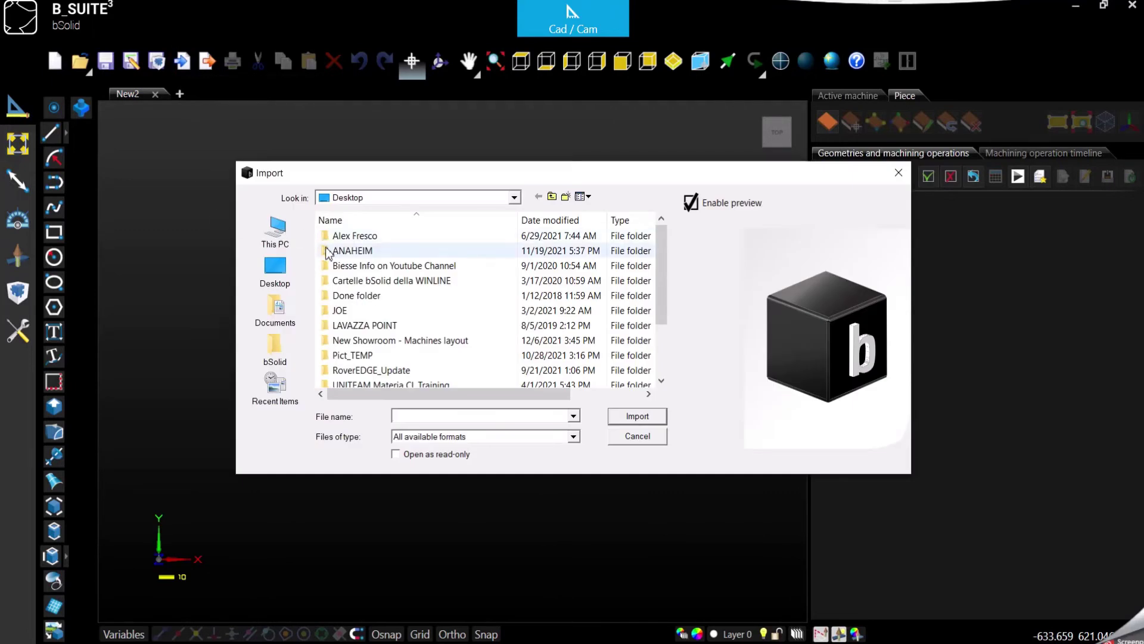
{"action": "left_click", "coordinate": [275, 266]}
{"action": "scroll", "coordinate": [549, 332], "scroll_direction": "down", "scroll_amount": 5}
{"action": "double_click", "coordinate": [552, 339]}
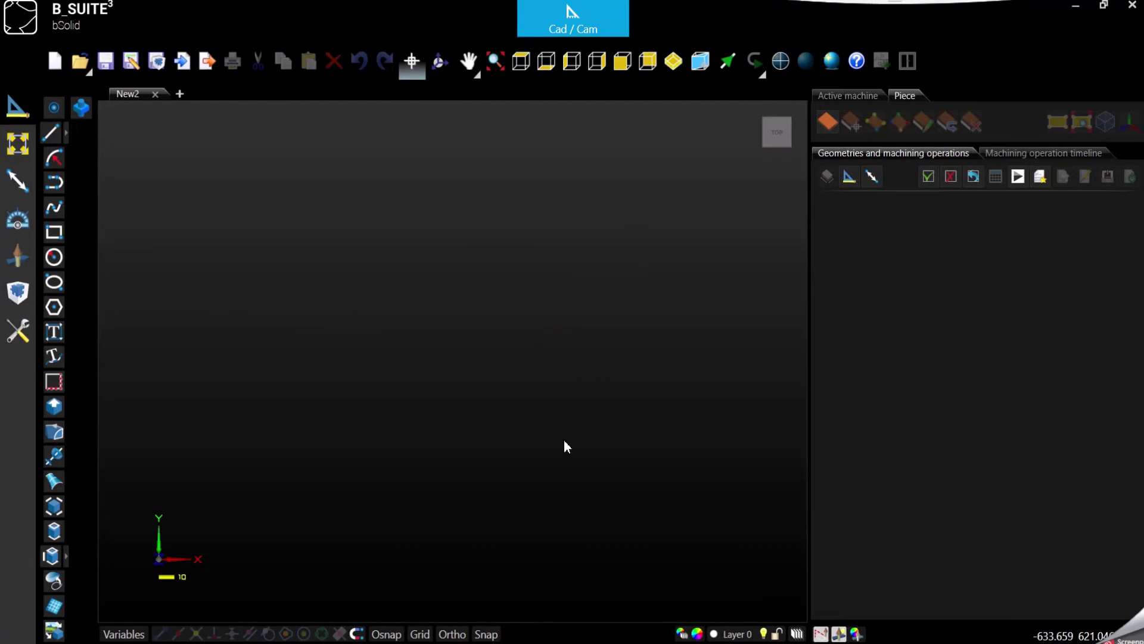
{"action": "scroll", "coordinate": [310, 314], "scroll_direction": "down", "scroll_amount": 3}
{"action": "scroll", "coordinate": [399, 349], "scroll_direction": "up", "scroll_amount": 5}
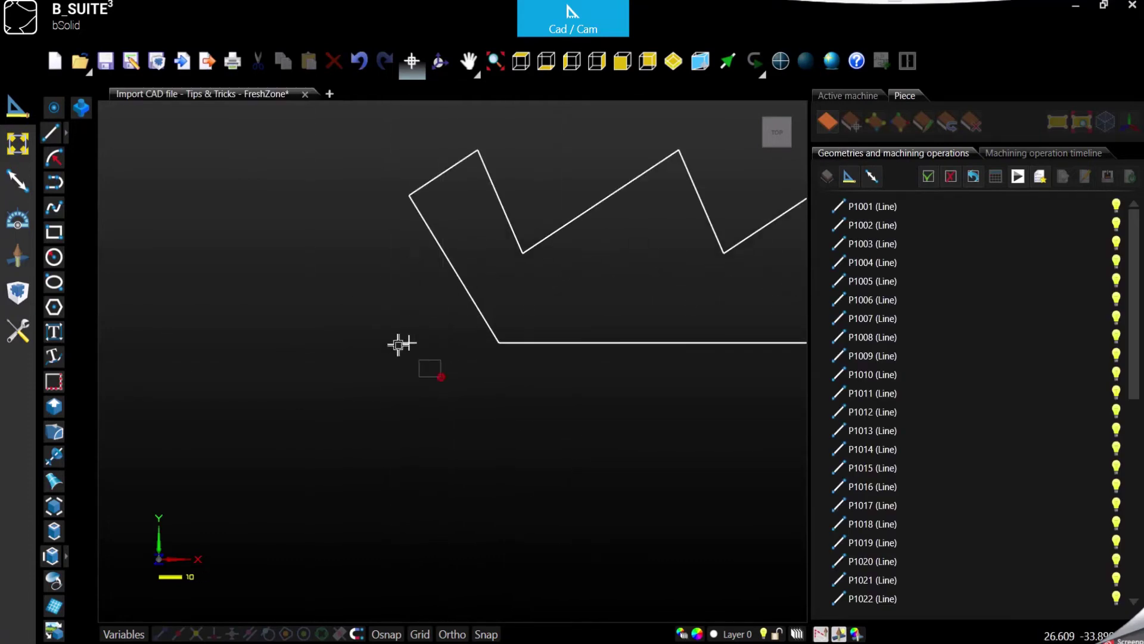
{"action": "left_click", "coordinate": [401, 344]}
- Clear the selection, zoom to extents and window-select every line of the sawtooth profile
{"action": "key", "text": "Escape"}
{"action": "key", "text": "z"}
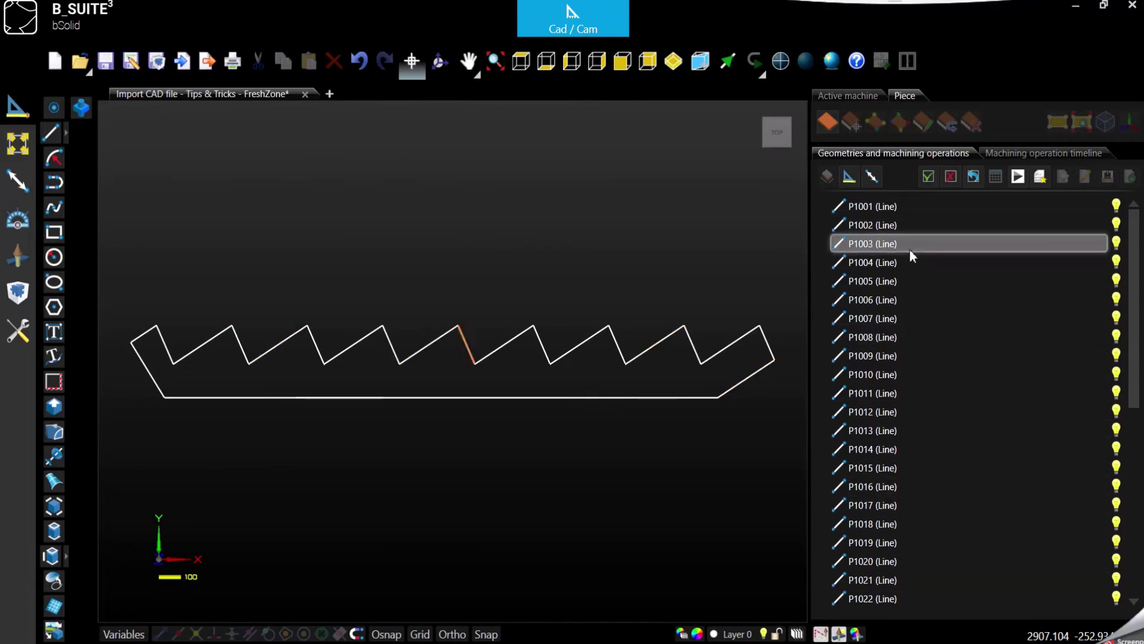
{"action": "scroll", "coordinate": [910, 406], "scroll_direction": "down", "scroll_amount": 7}
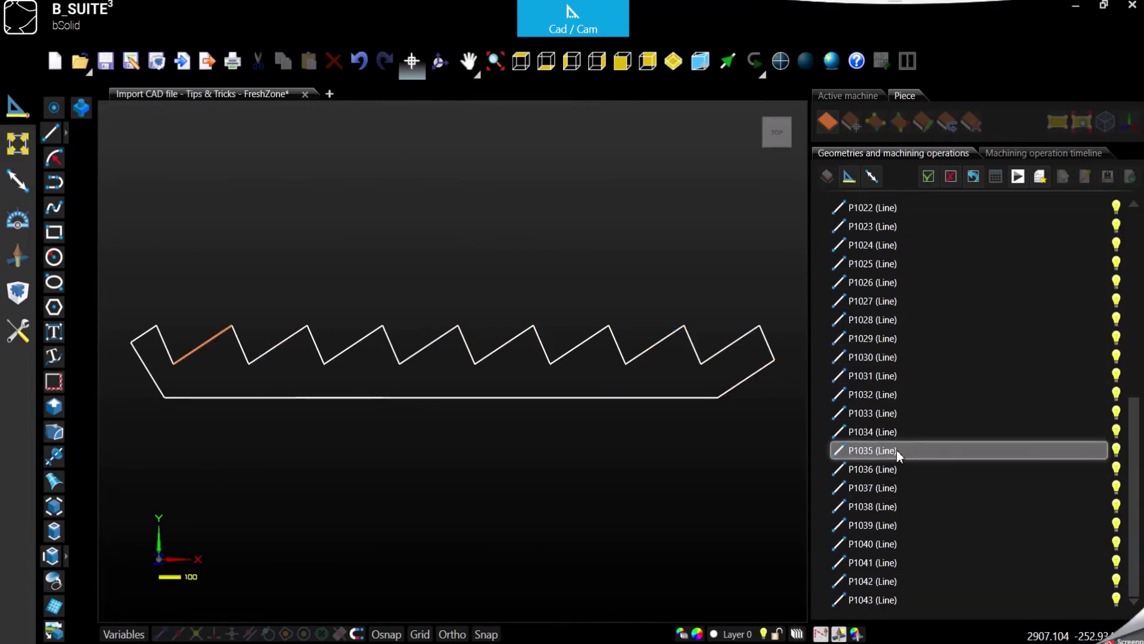
{"action": "scroll", "coordinate": [878, 490], "scroll_direction": "up", "scroll_amount": 7}
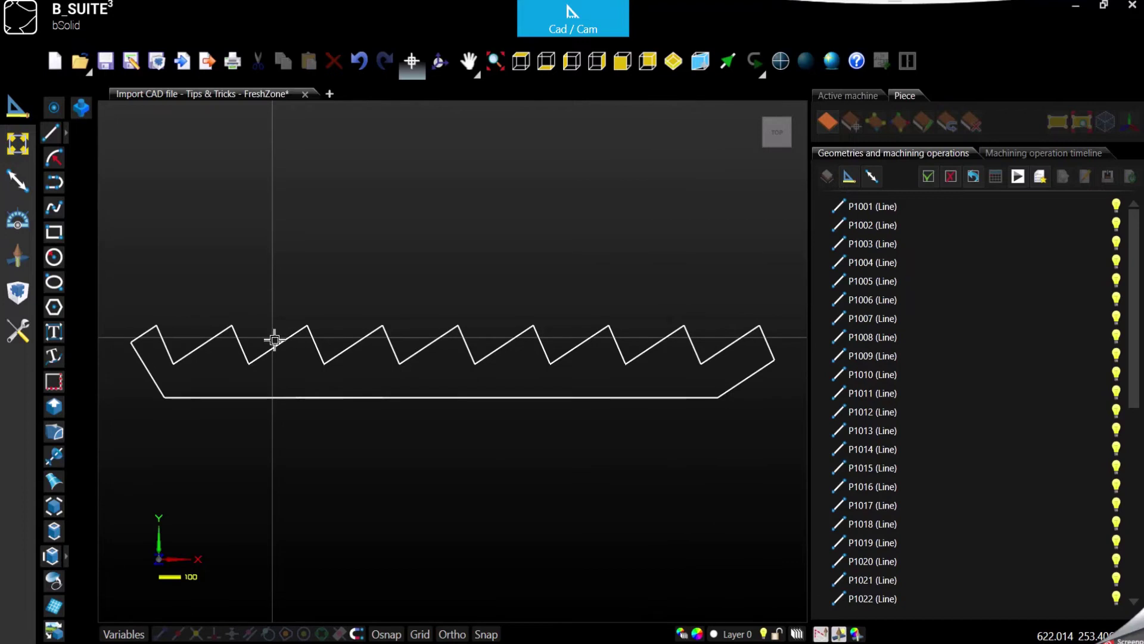
{"action": "left_click_drag", "start_coordinate": [102, 270], "coordinate": [779, 451]}
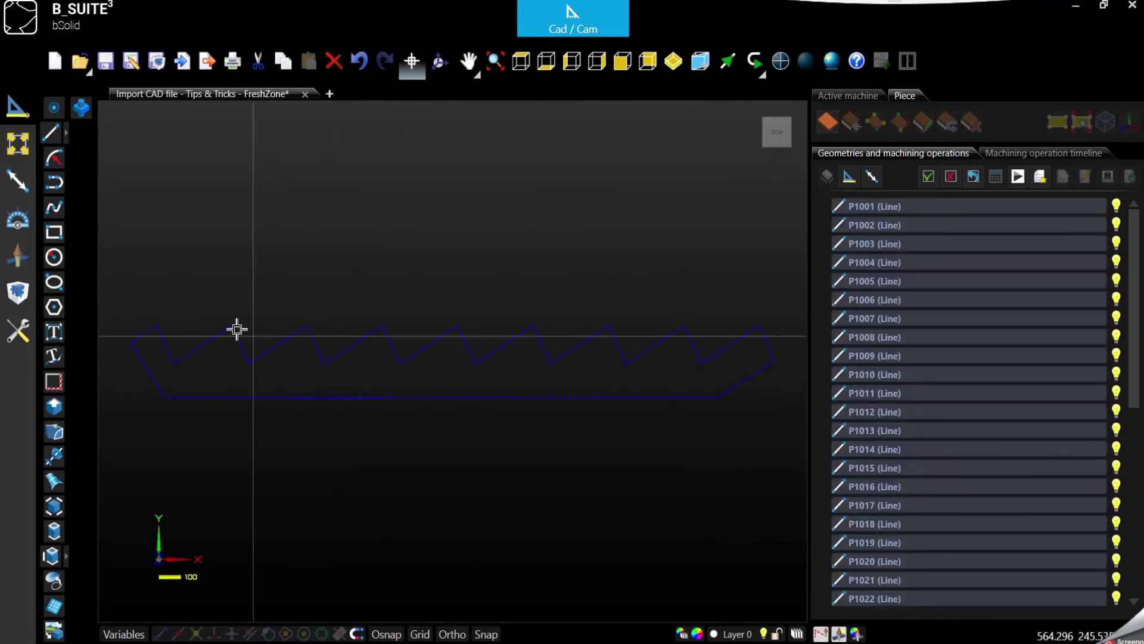
- Join the selected lines into polylines P1047 and P1048, leaving line P1046 separate
{"action": "left_click", "coordinate": [17, 143]}
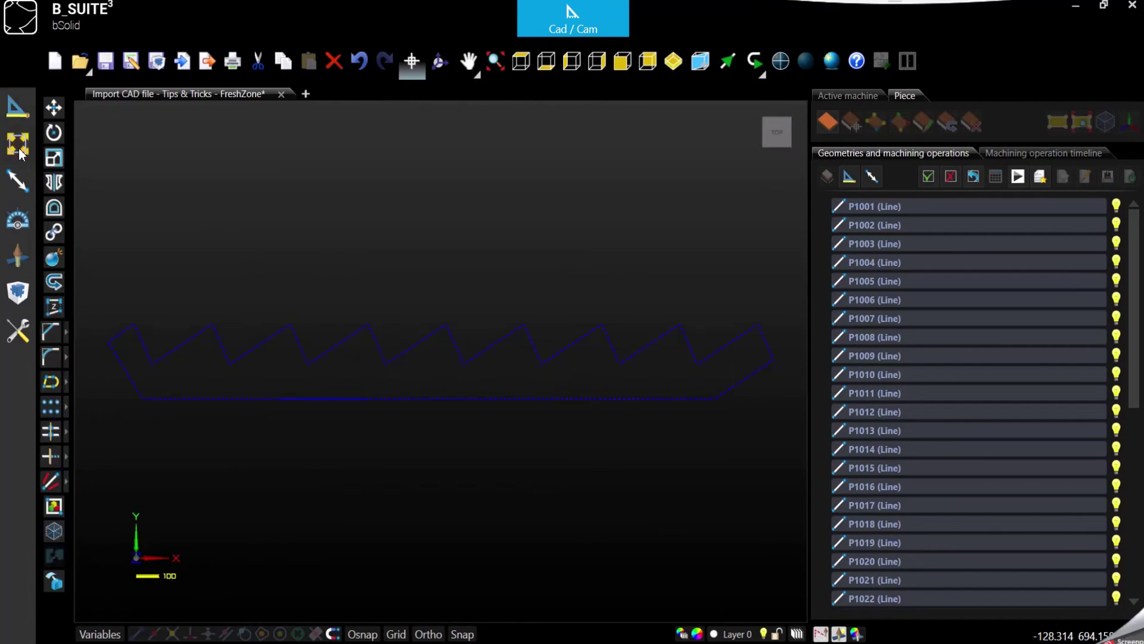
{"action": "left_click", "coordinate": [55, 232]}
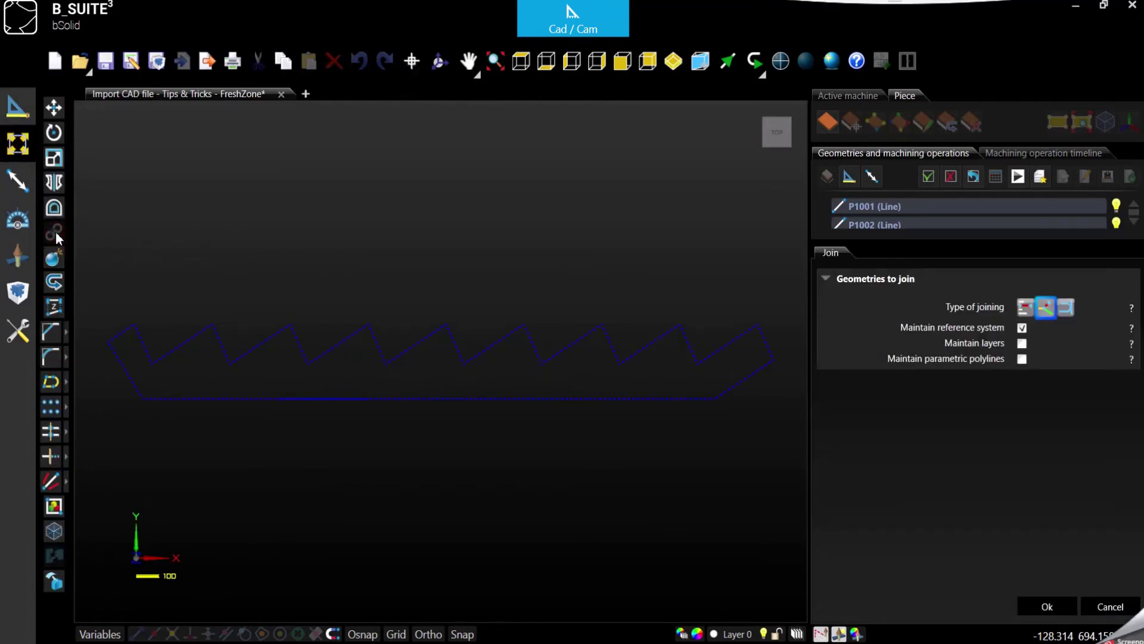
{"action": "left_click", "coordinate": [1040, 607]}
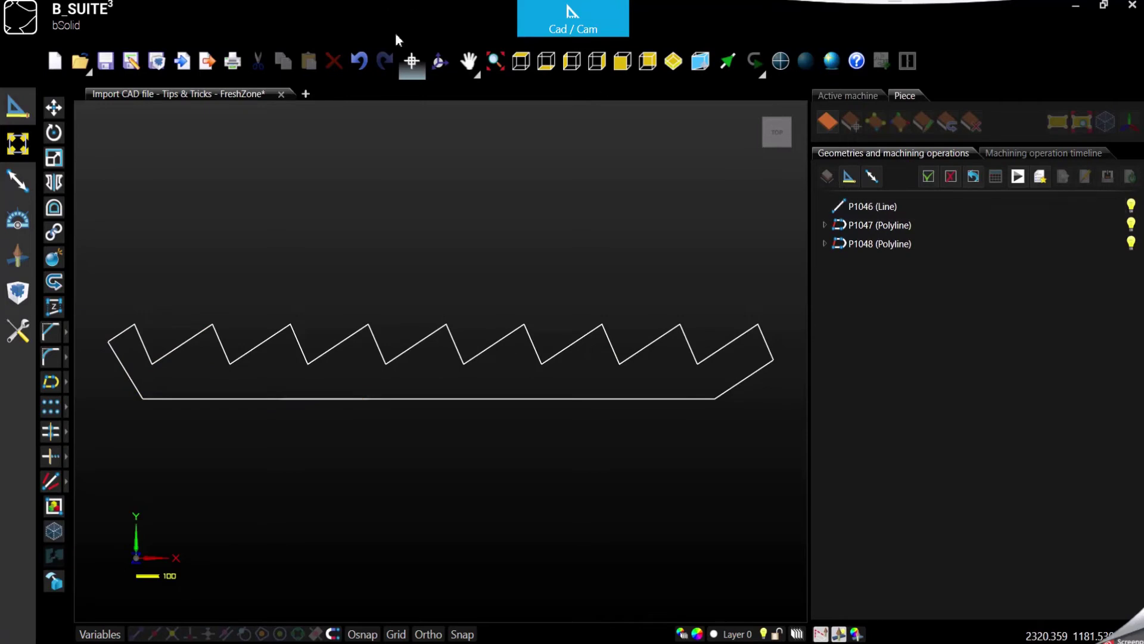
{"action": "left_click", "coordinate": [438, 62]}
- Tilt the view to inspect the joined profile in 3D, then return to Top view
{"action": "left_click_drag", "start_coordinate": [393, 383], "coordinate": [396, 319]}
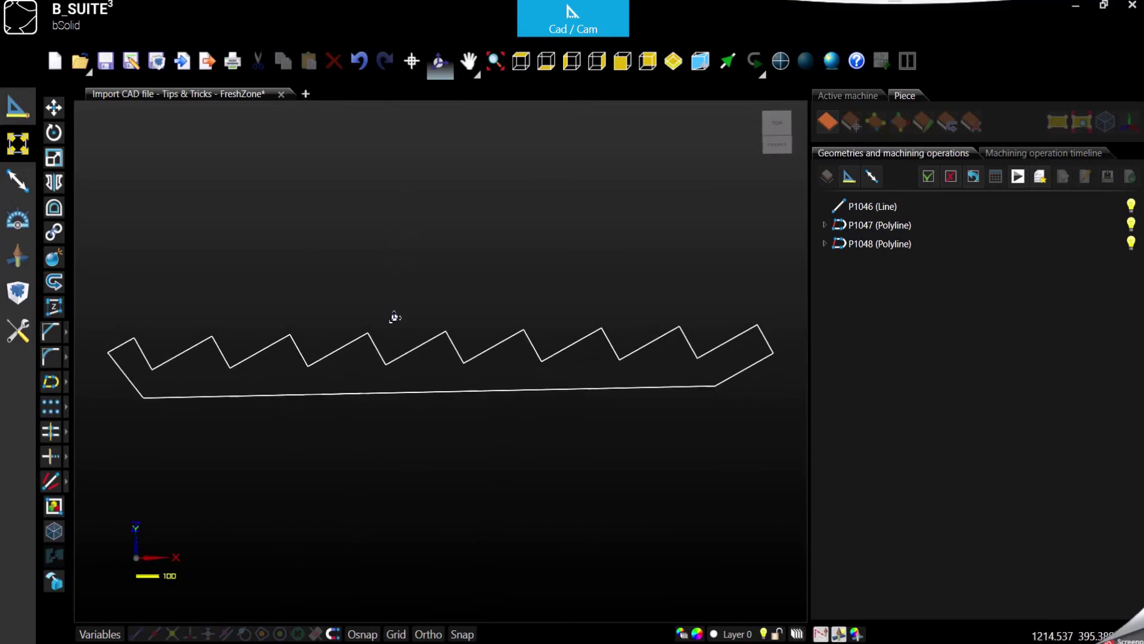
{"action": "key", "text": "Escape"}
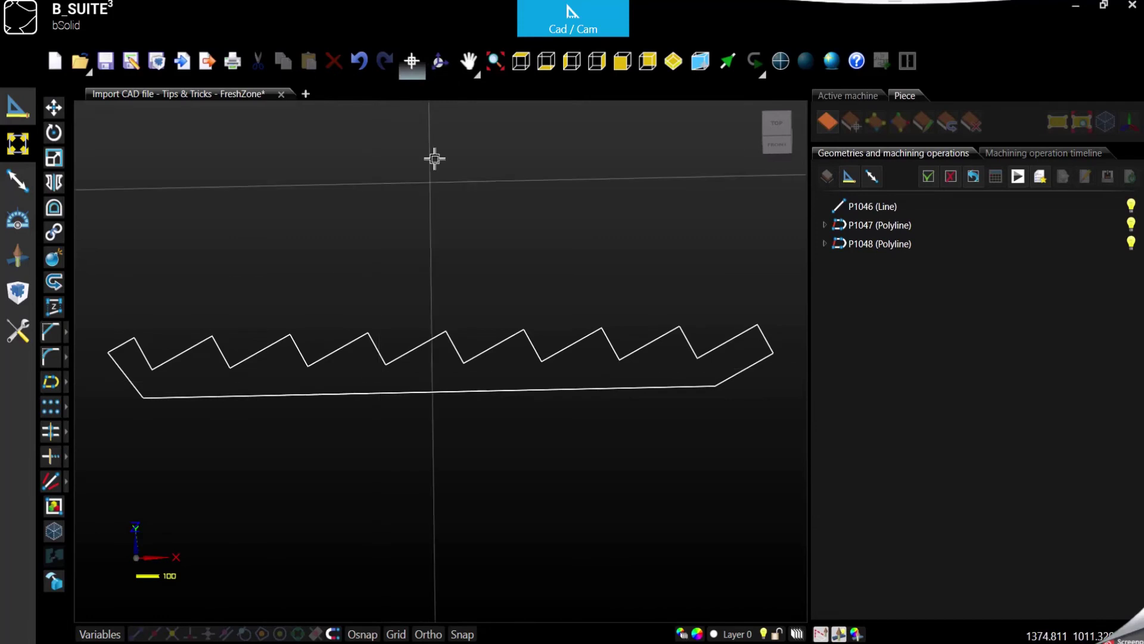
{"action": "left_click", "coordinate": [520, 60]}
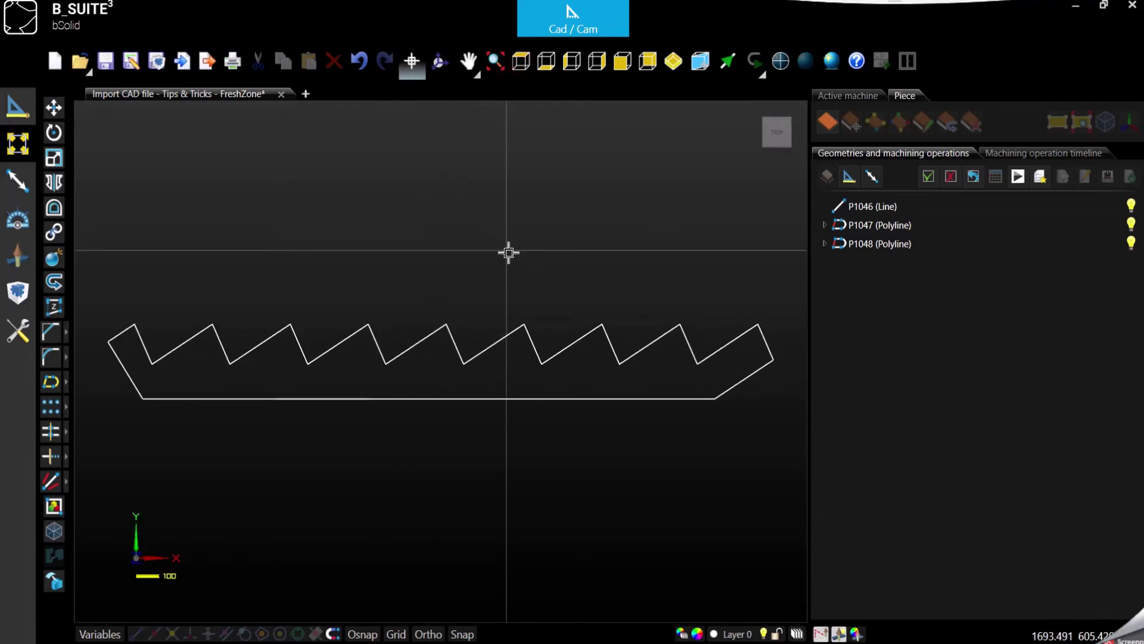
- Explode the three sawtooth pieces into individual lines and window-select them
{"action": "left_click_drag", "start_coordinate": [767, 490], "coordinate": [125, 278]}
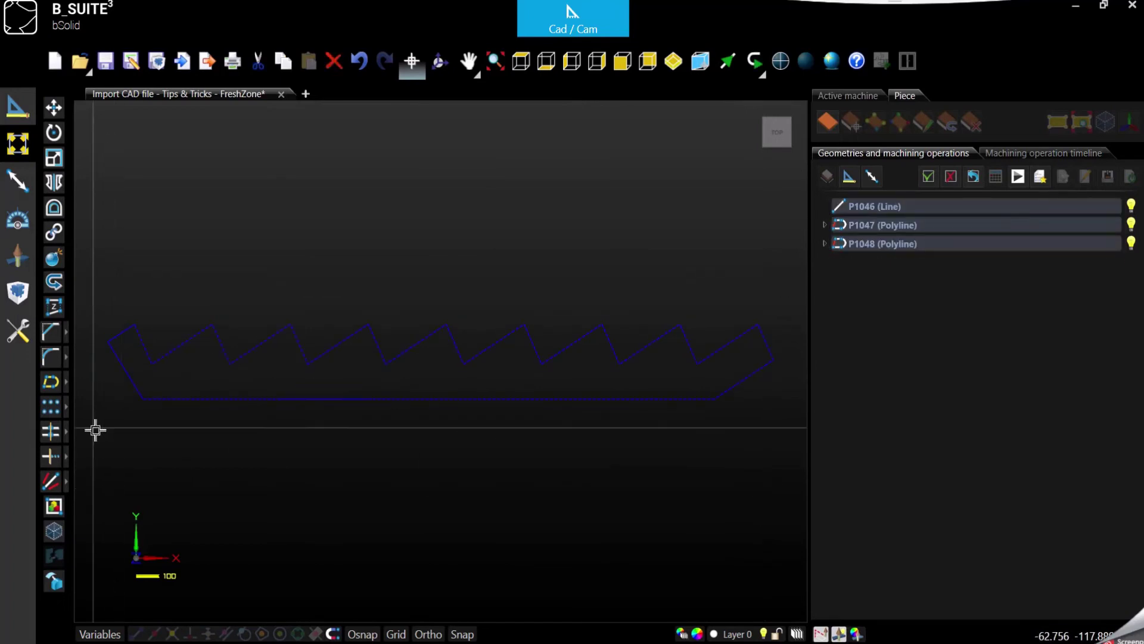
{"action": "left_click", "coordinate": [54, 258]}
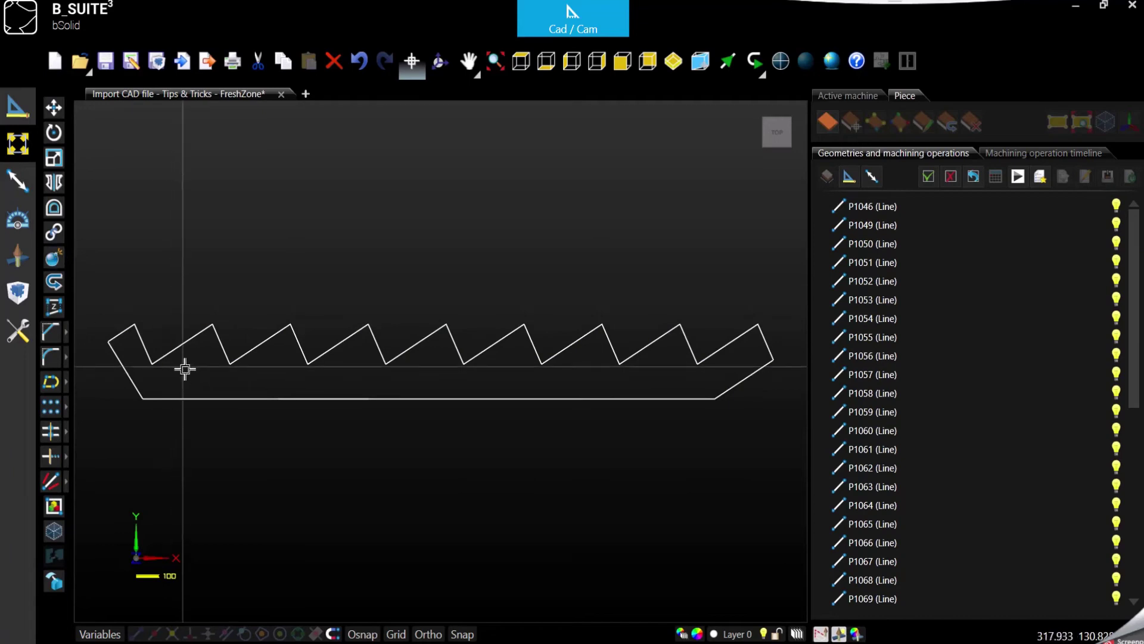
{"action": "left_click_drag", "start_coordinate": [96, 247], "coordinate": [782, 506]}
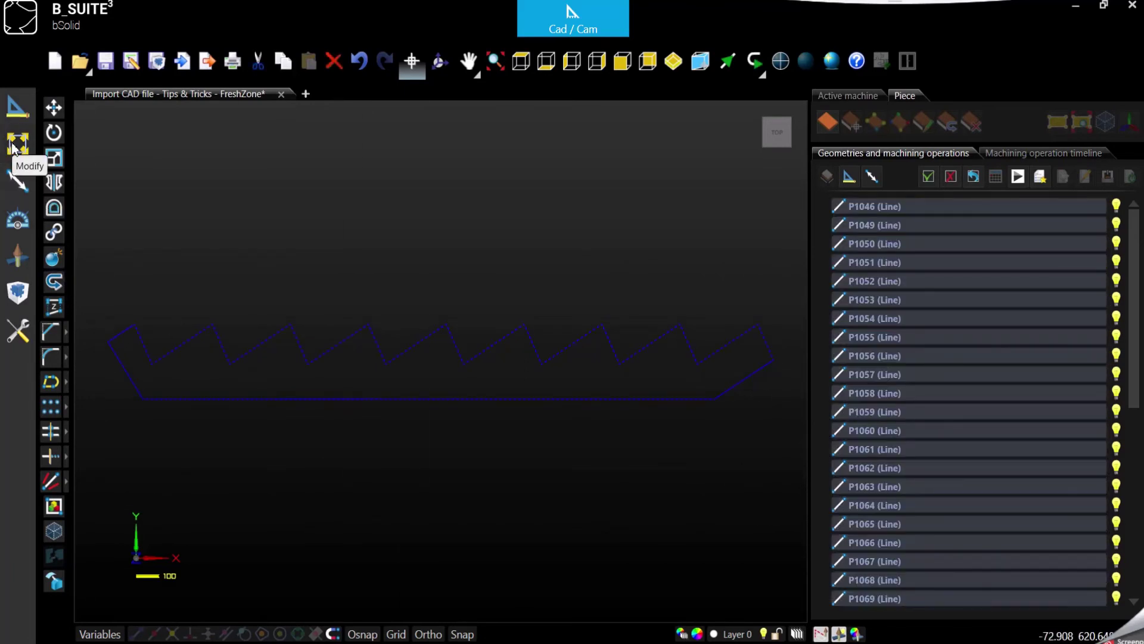
- Remove overlapping duplicate lines from the sawtooth profile
{"action": "left_click", "coordinate": [67, 432]}
{"action": "left_click", "coordinate": [100, 431]}
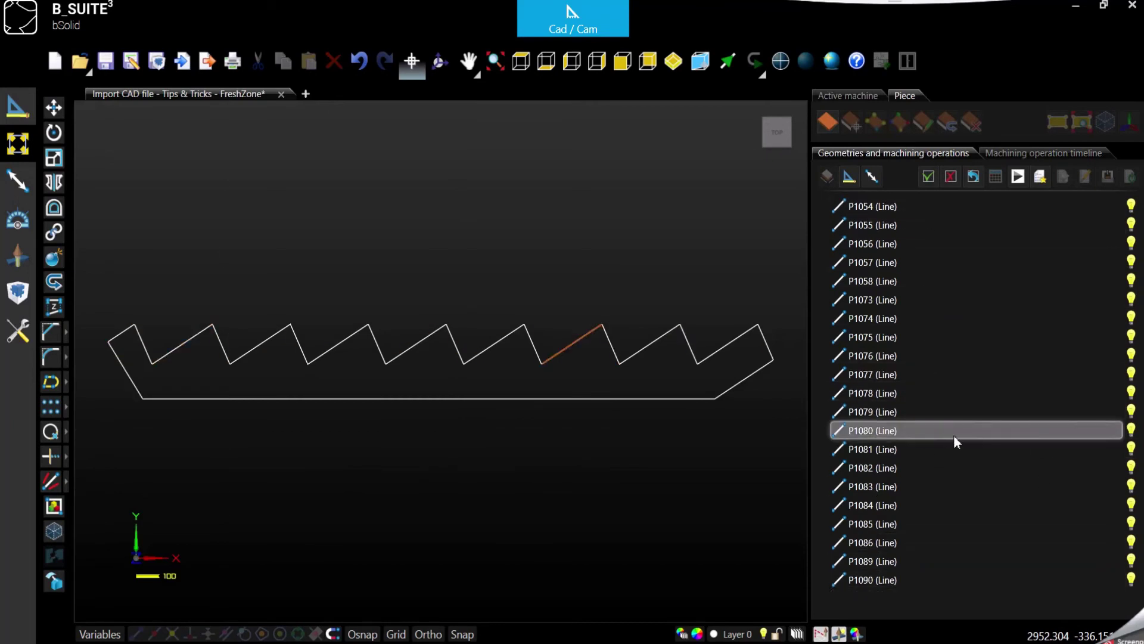
{"action": "scroll", "coordinate": [209, 475], "scroll_direction": "down", "scroll_amount": 1}
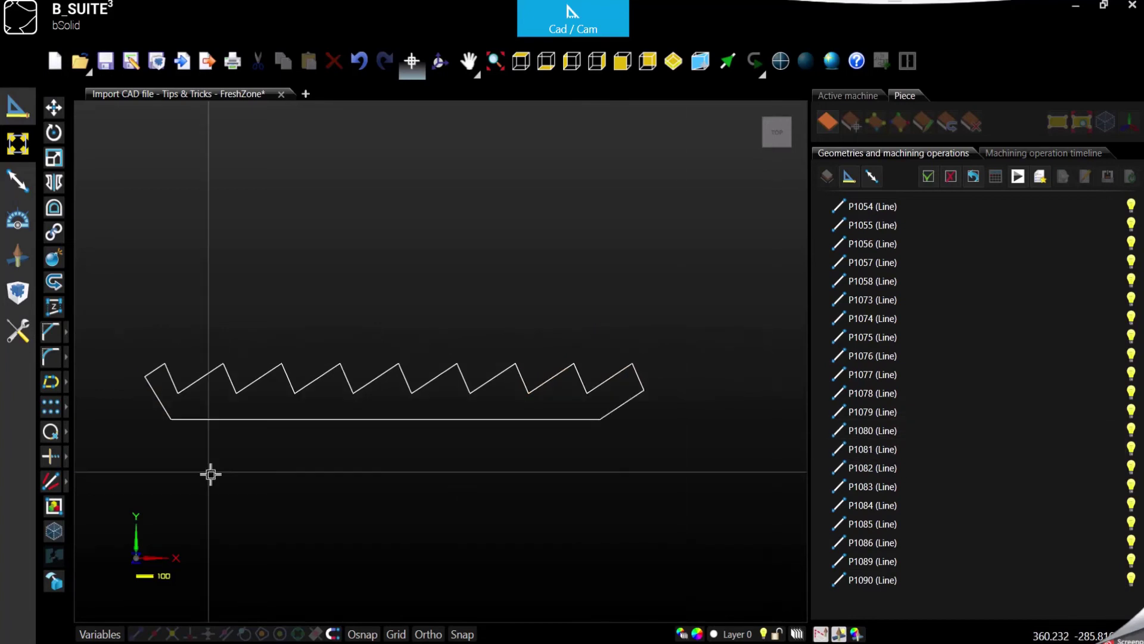
{"action": "scroll", "coordinate": [145, 454], "scroll_direction": "up", "scroll_amount": 1}
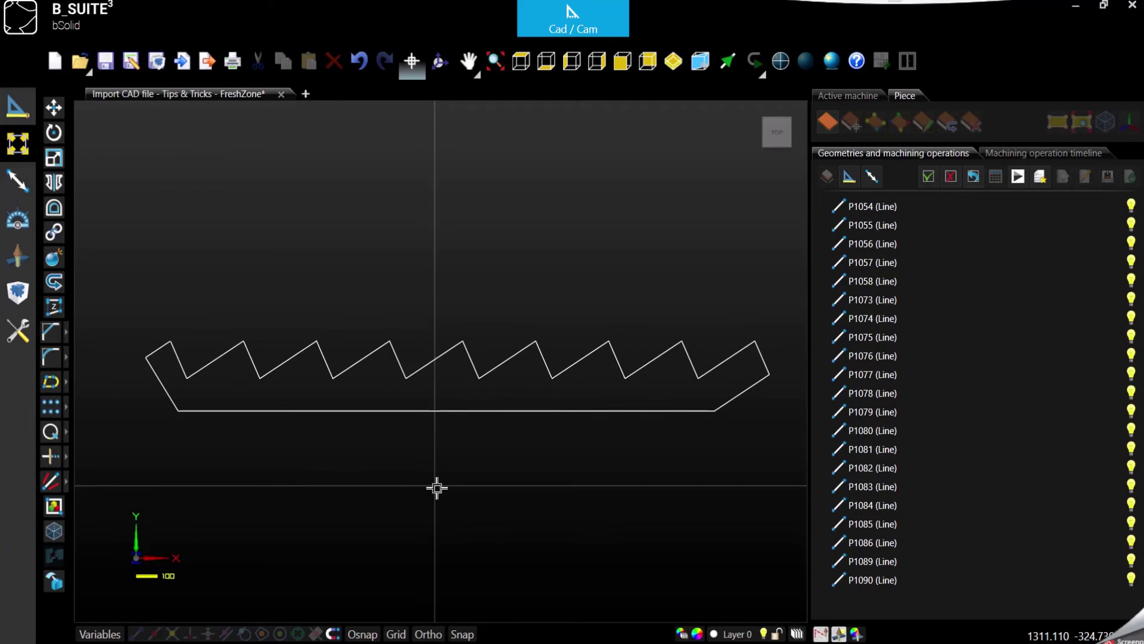
- Join all sawtooth lines into the single polyline P1091 and select it
{"action": "left_click_drag", "start_coordinate": [110, 295], "coordinate": [779, 481]}
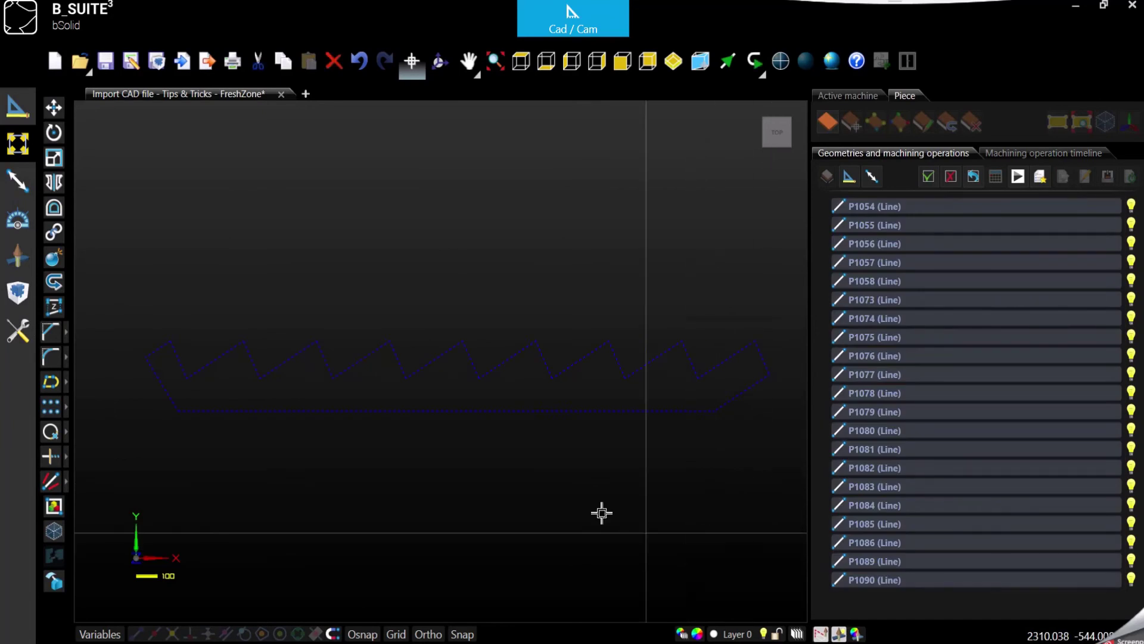
{"action": "left_click", "coordinate": [53, 232]}
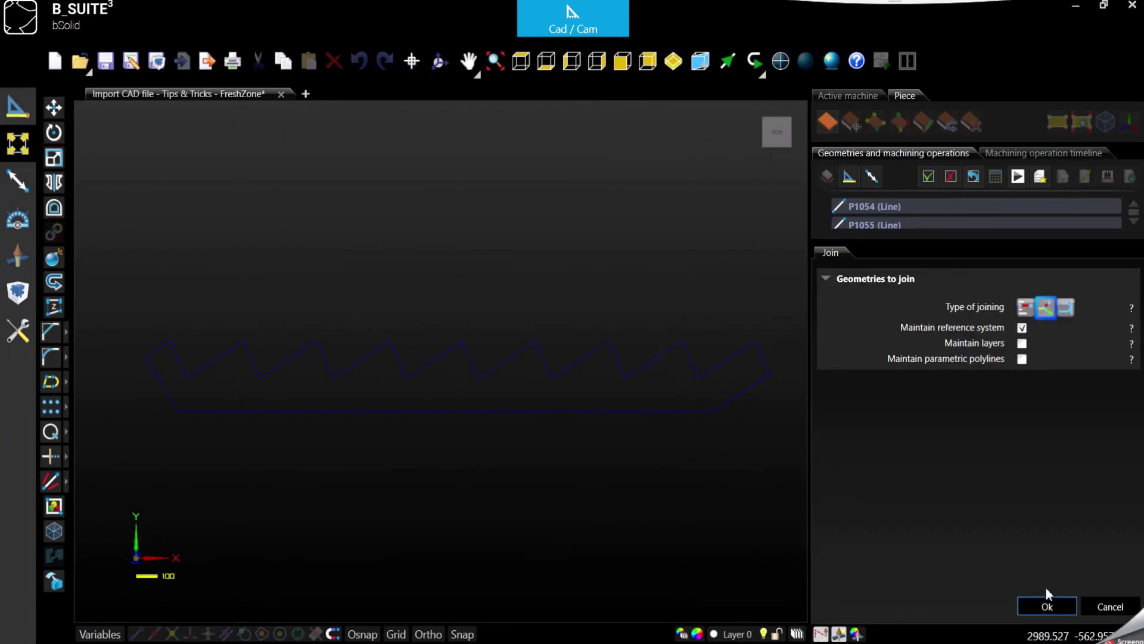
{"action": "left_click", "coordinate": [1048, 607]}
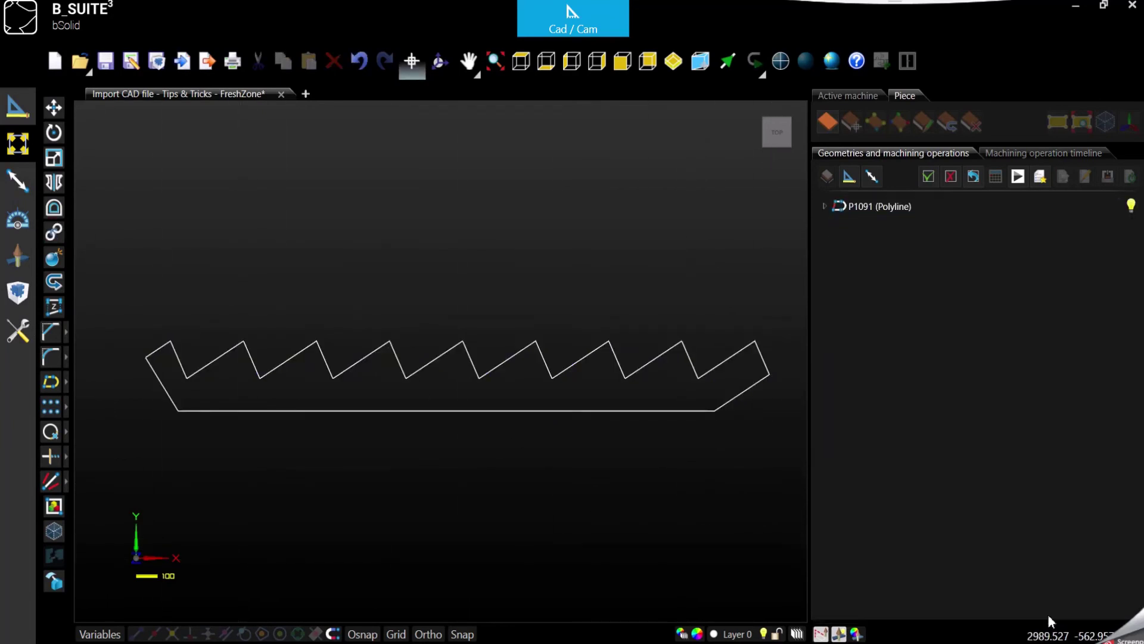
{"action": "left_click", "coordinate": [910, 205]}
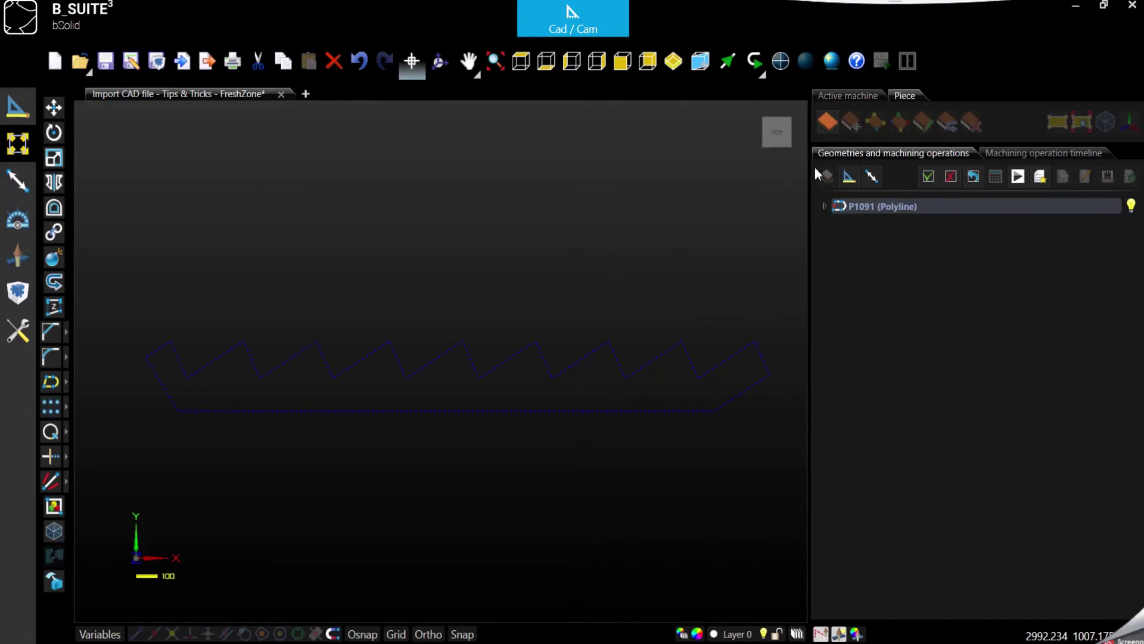
- In the Piece settings, add P1091 as finished piece geometry and enable Rectangular blank
{"action": "left_click", "coordinate": [828, 122]}
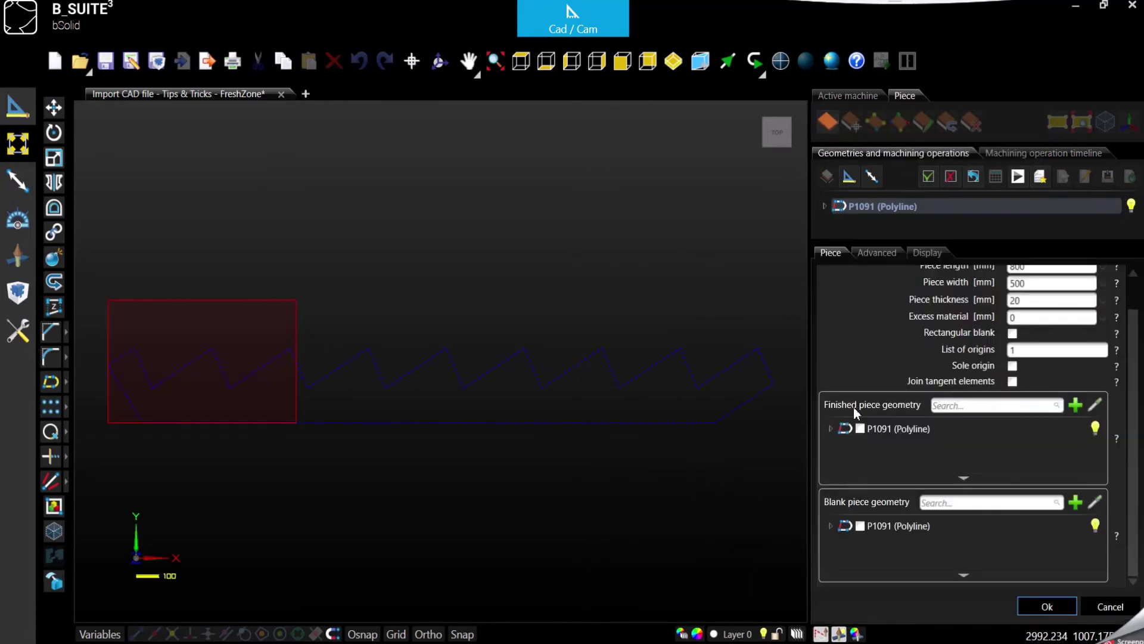
{"action": "left_click", "coordinate": [1078, 406]}
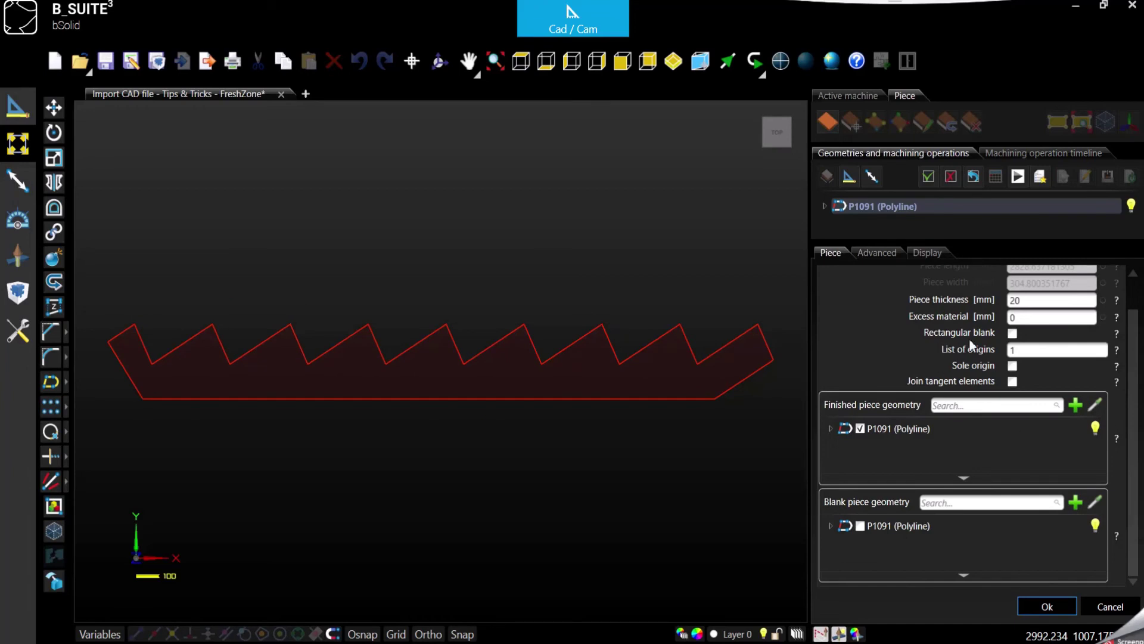
{"action": "left_click", "coordinate": [1013, 333]}
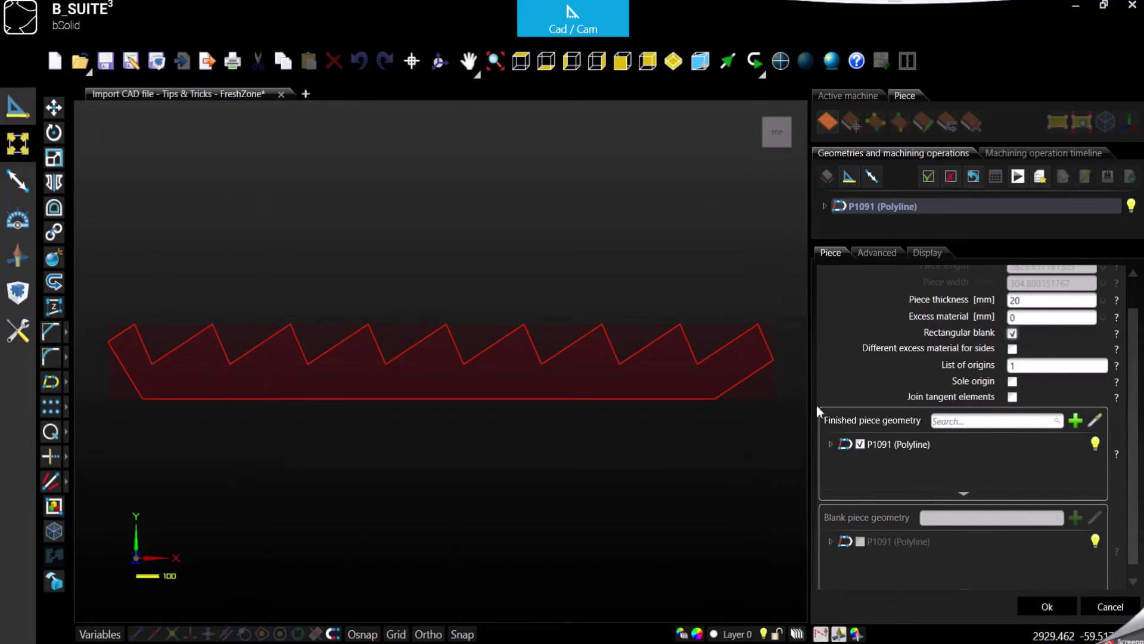
- Create piece P1096 with 20 mm thickness and a uniform 10 mm excess on all sides
{"action": "double_click", "coordinate": [1024, 317]}
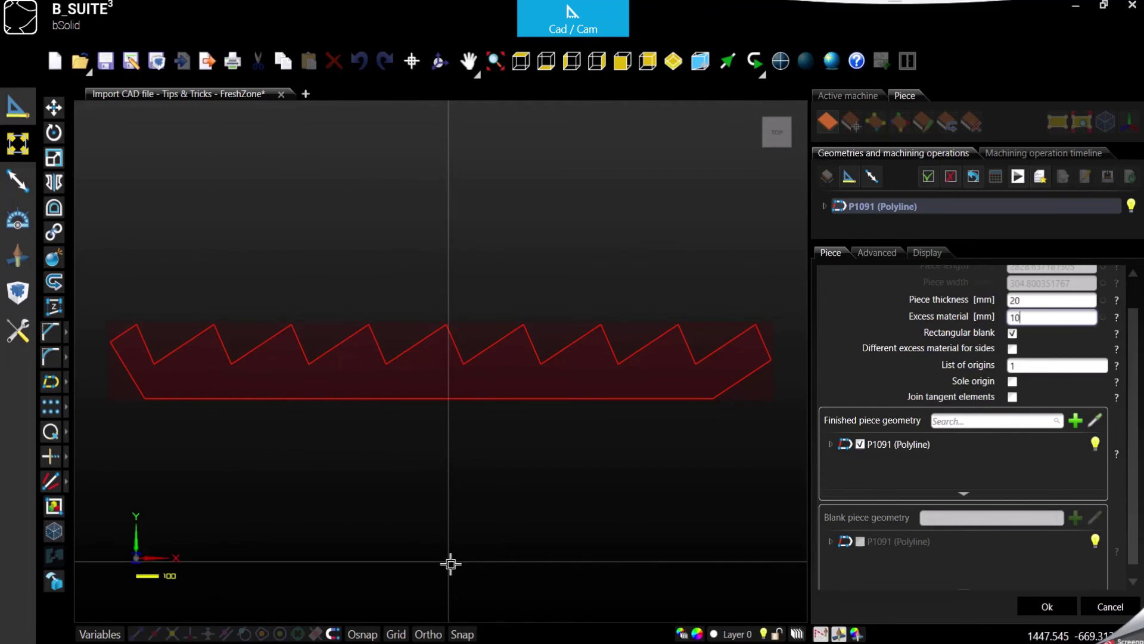
{"action": "left_click", "coordinate": [1013, 349]}
{"action": "left_click", "coordinate": [1021, 366]}
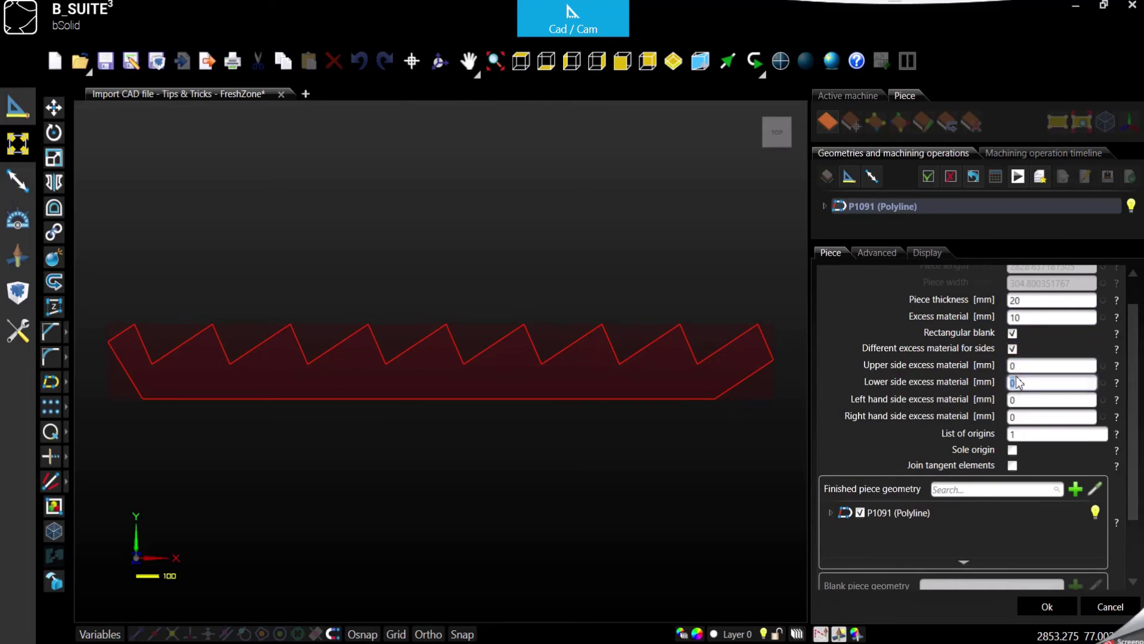
{"action": "left_click", "coordinate": [1022, 365]}
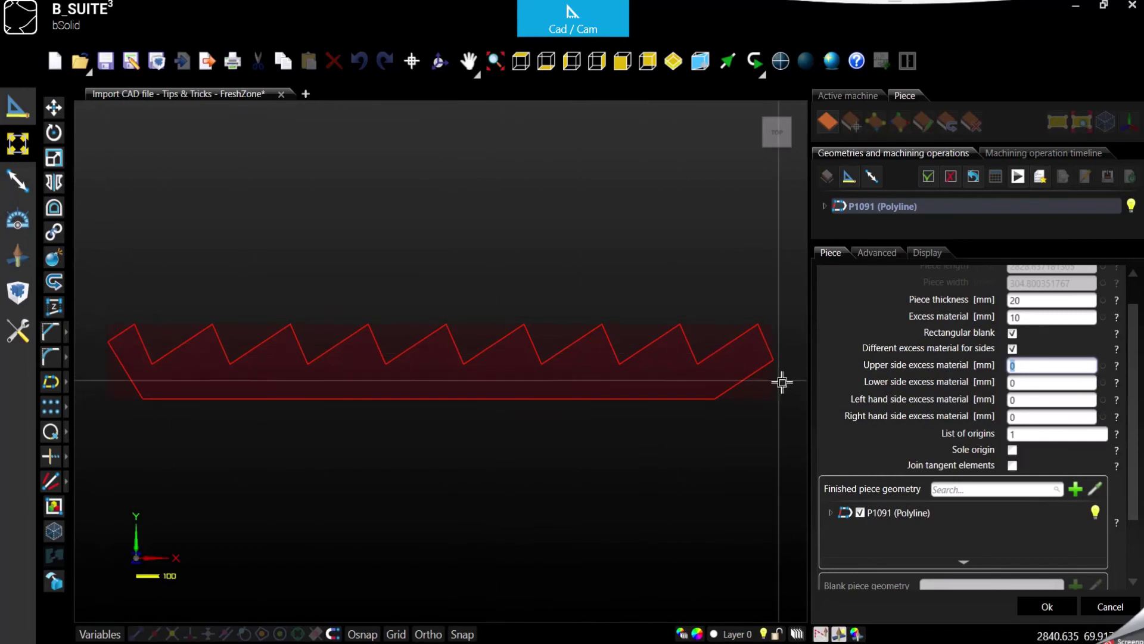
{"action": "left_click", "coordinate": [1025, 382]}
{"action": "left_click", "coordinate": [1025, 399]}
{"action": "left_click", "coordinate": [1028, 417]}
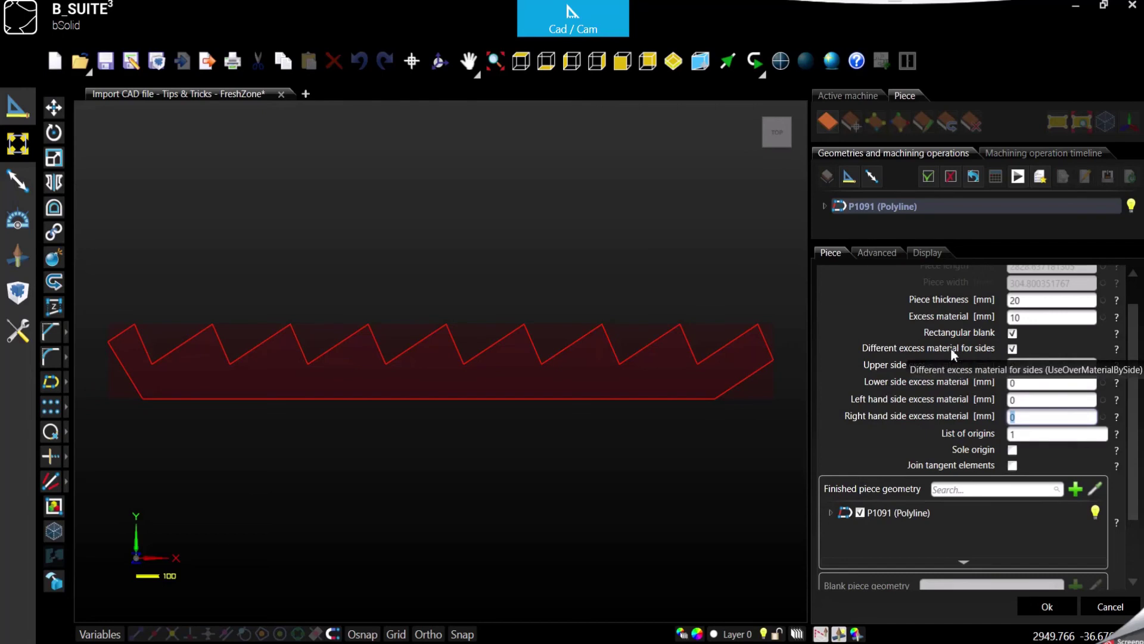
{"action": "left_click", "coordinate": [1012, 348]}
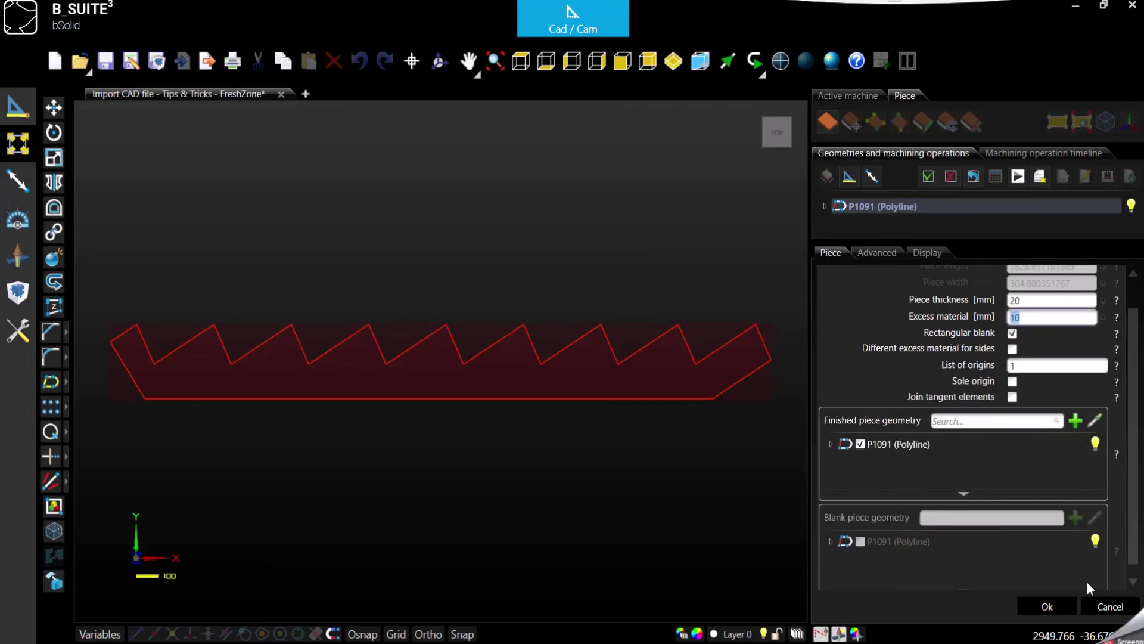
{"action": "left_click", "coordinate": [1068, 606]}
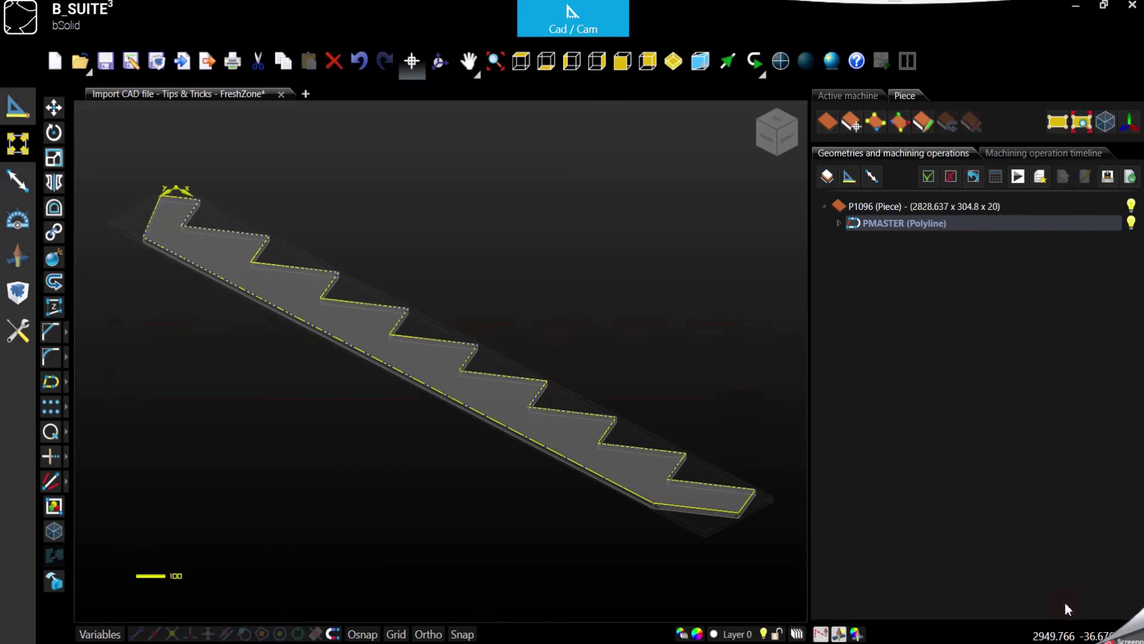
- Select the PMASTER polyline outline of piece P1096 in the 3D view
{"action": "left_click", "coordinate": [332, 294]}
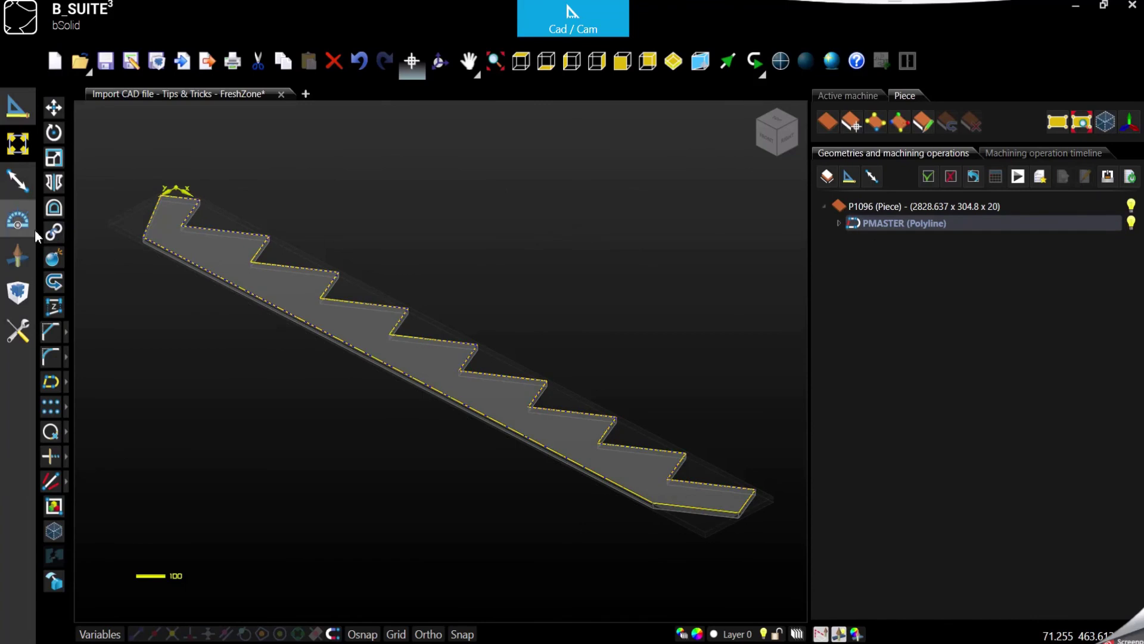
- Set up a through milling on PMASTER with tool 1_2COMP, pick the lead-in point, and calculate
{"action": "left_click", "coordinate": [17, 291]}
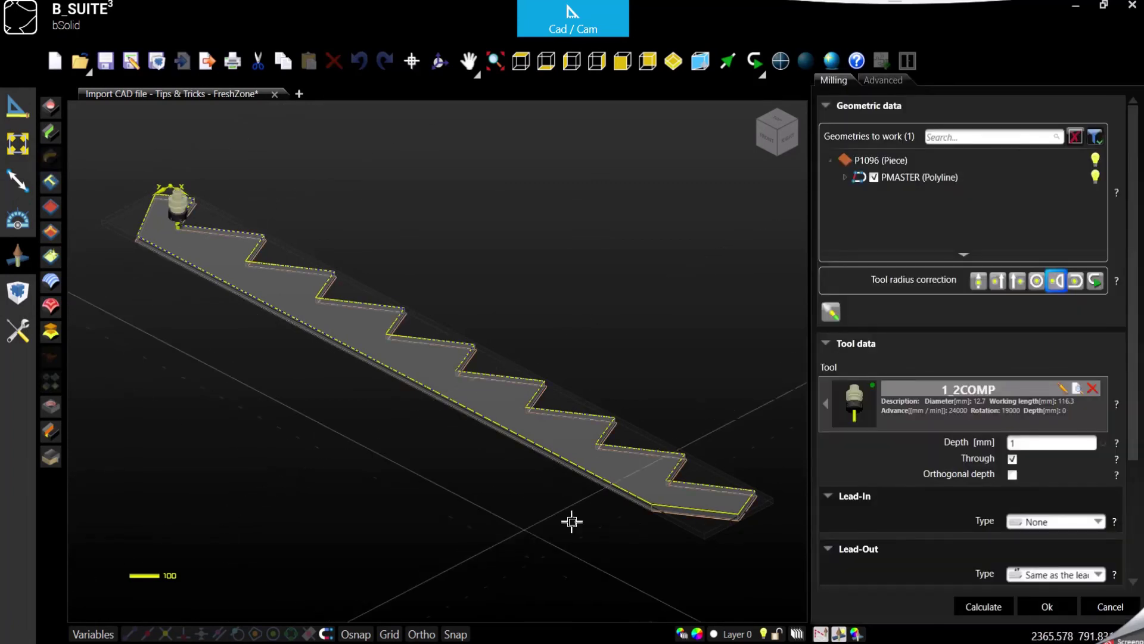
{"action": "scroll", "coordinate": [113, 197], "scroll_direction": "up", "scroll_amount": 5}
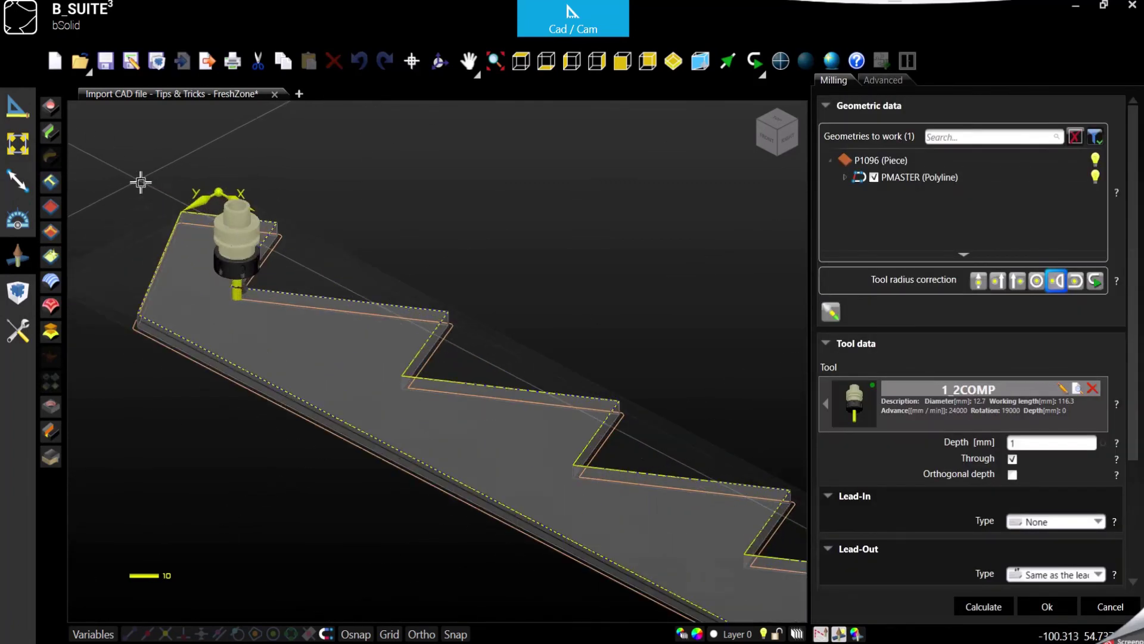
{"action": "scroll", "coordinate": [261, 289], "scroll_direction": "up", "scroll_amount": 4}
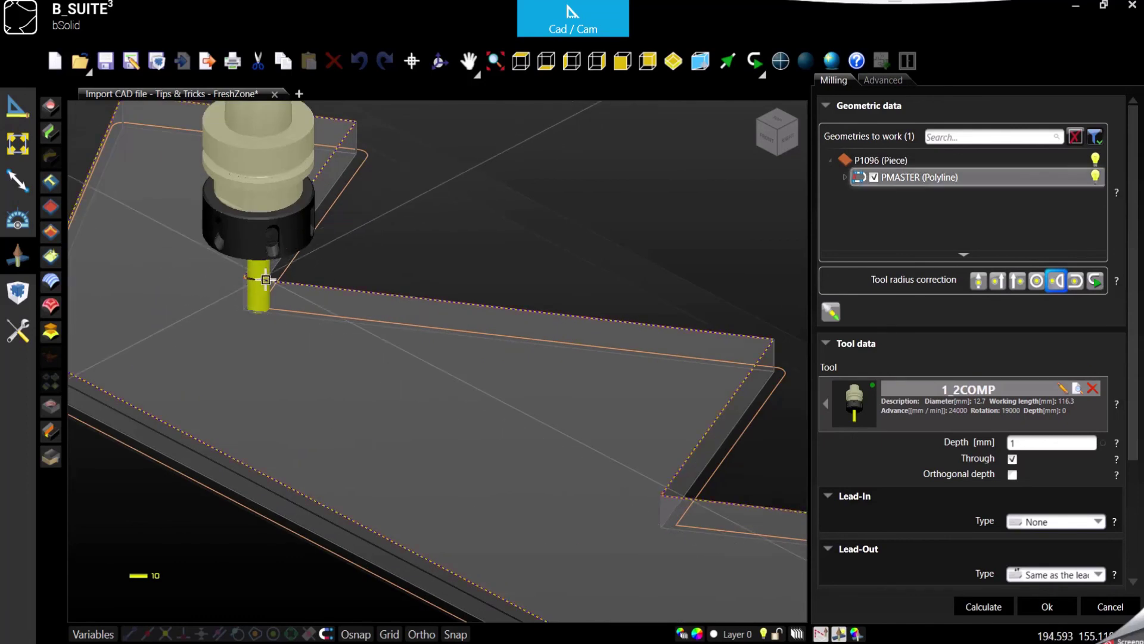
{"action": "scroll", "coordinate": [314, 306], "scroll_direction": "down", "scroll_amount": 5}
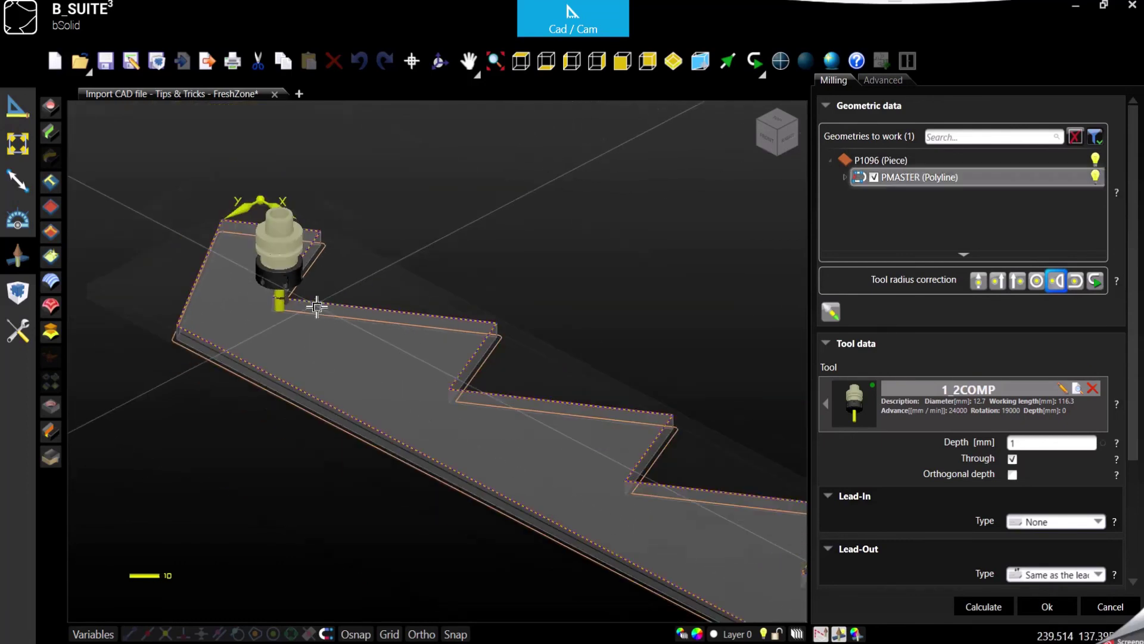
{"action": "scroll", "coordinate": [237, 300], "scroll_direction": "down", "scroll_amount": 2}
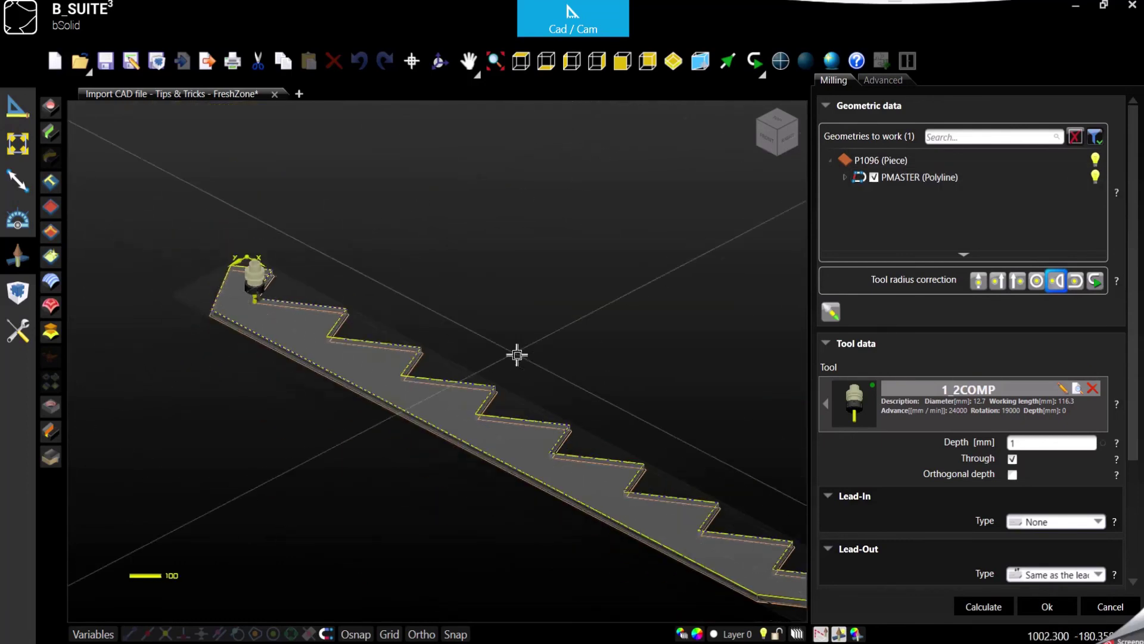
{"action": "left_click", "coordinate": [832, 311]}
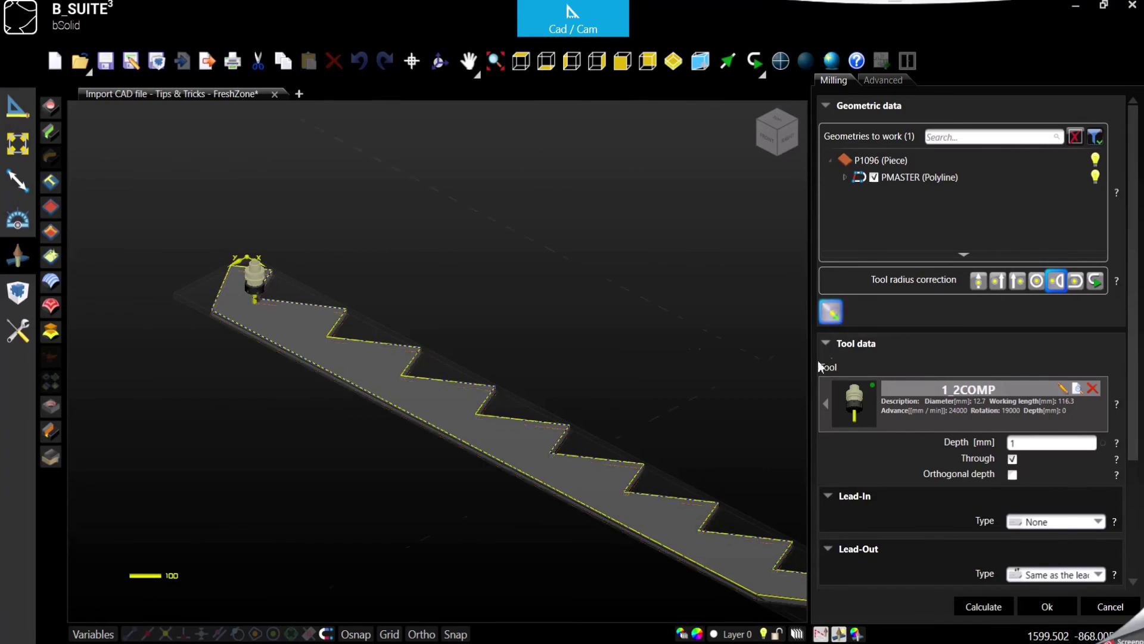
{"action": "scroll", "coordinate": [322, 314], "scroll_direction": "down", "scroll_amount": 3}
{"action": "scroll", "coordinate": [322, 314], "scroll_direction": "up", "scroll_amount": 2}
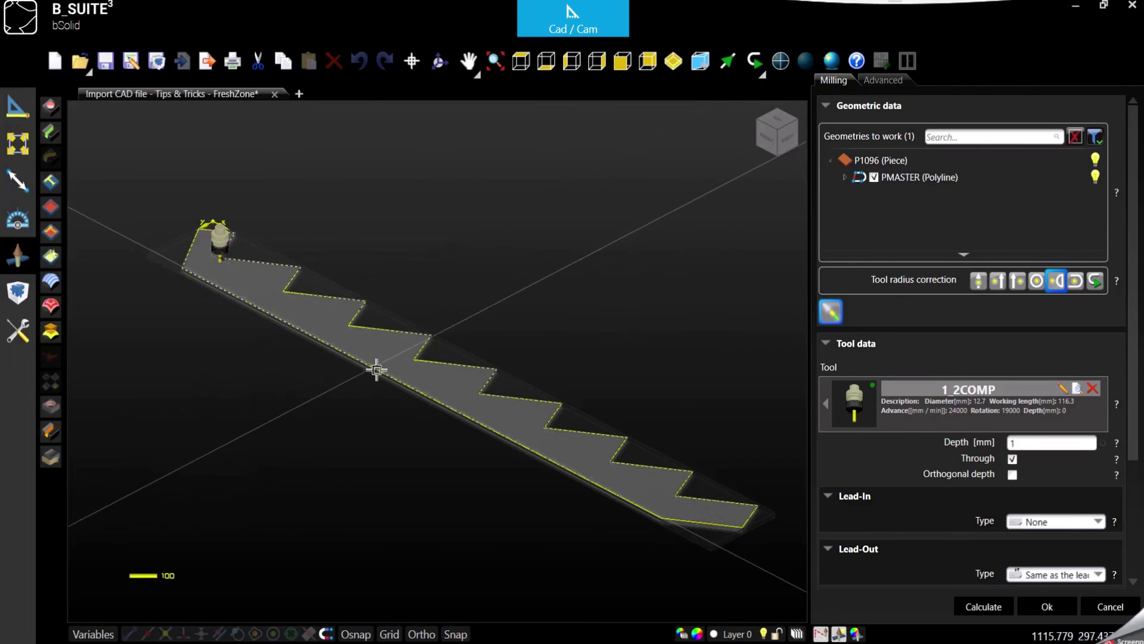
{"action": "scroll", "coordinate": [439, 402], "scroll_direction": "up", "scroll_amount": 3}
{"action": "scroll", "coordinate": [421, 560], "scroll_direction": "down", "scroll_amount": 2}
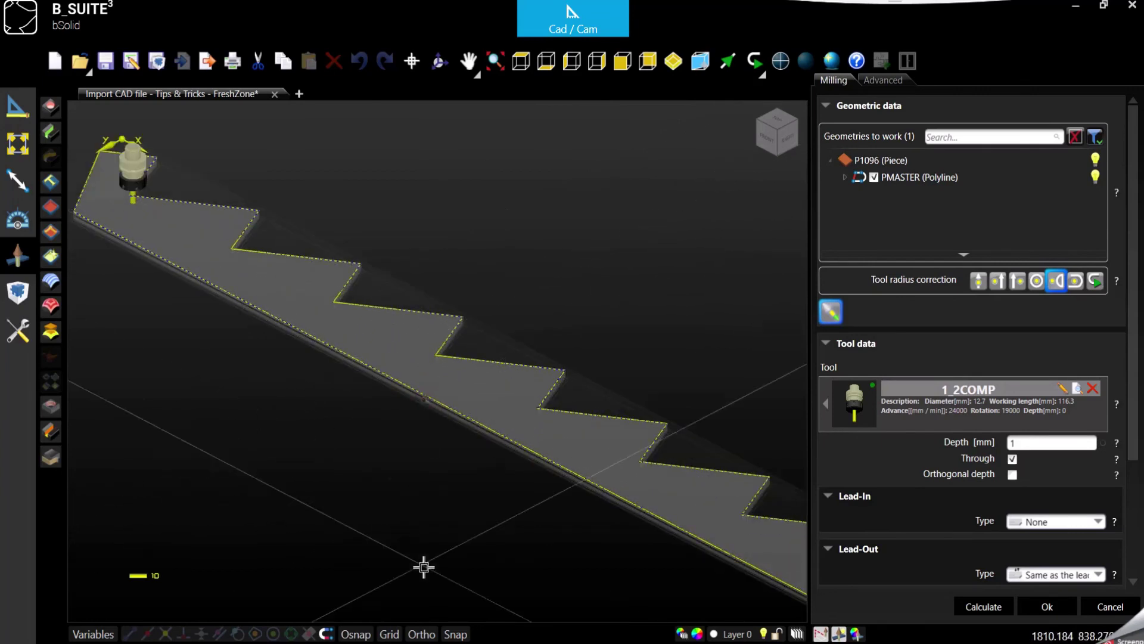
{"action": "scroll", "coordinate": [430, 401], "scroll_direction": "up", "scroll_amount": 4}
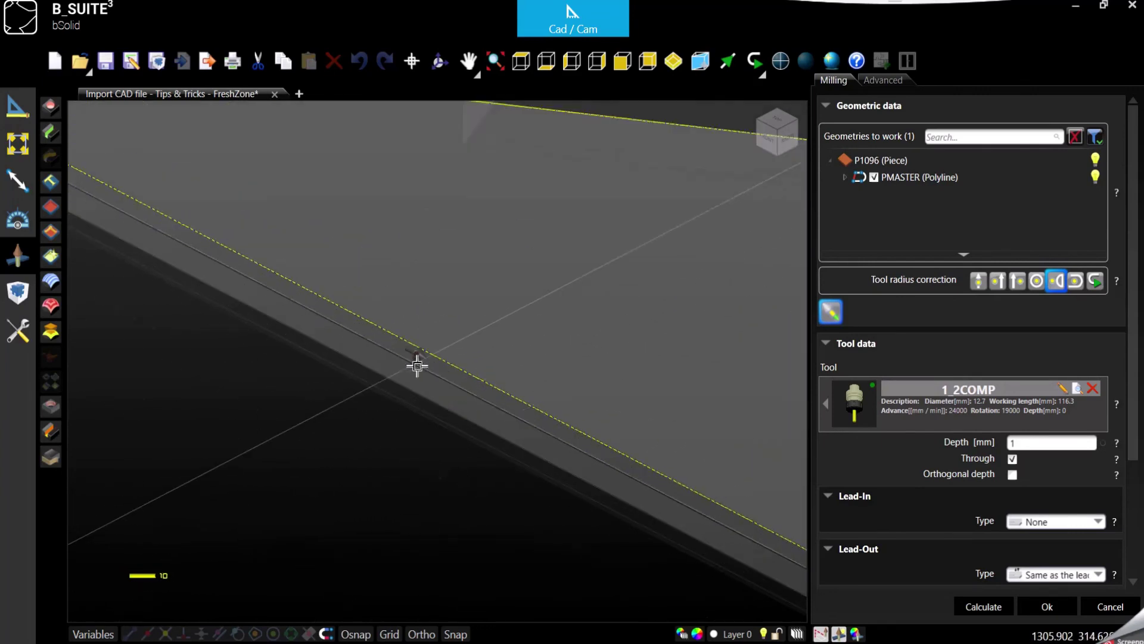
{"action": "scroll", "coordinate": [417, 365], "scroll_direction": "down", "scroll_amount": 3}
{"action": "left_click", "coordinate": [993, 606]}
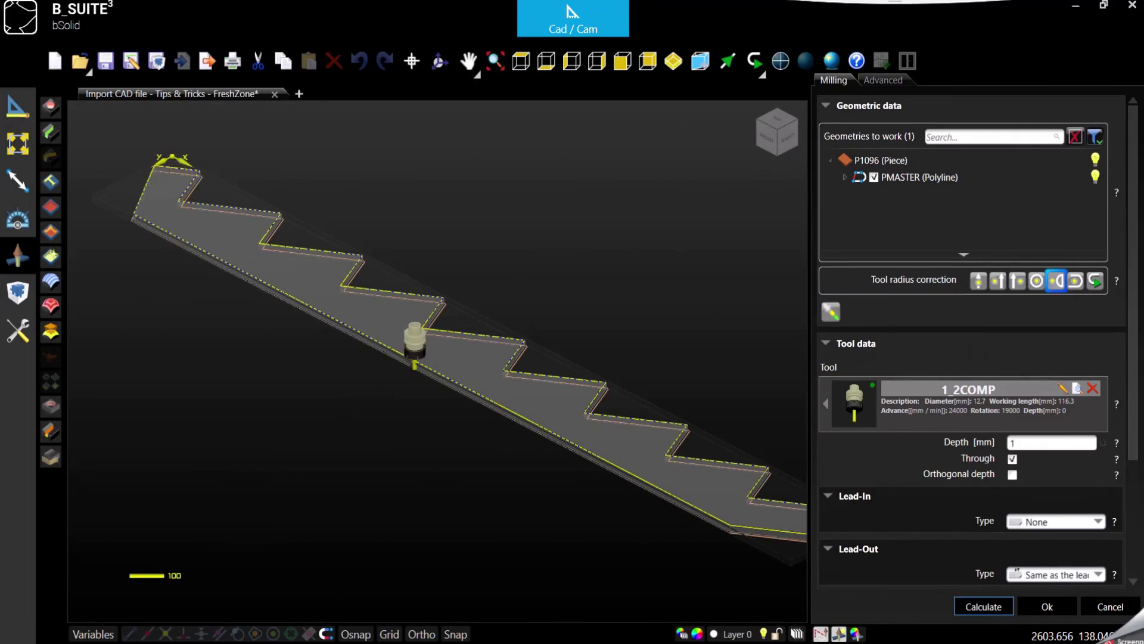
- Set a 3D arc lead-in from 45°, recalculate, and confirm milling operation P1013
{"action": "scroll", "coordinate": [409, 388], "scroll_direction": "down", "scroll_amount": 2}
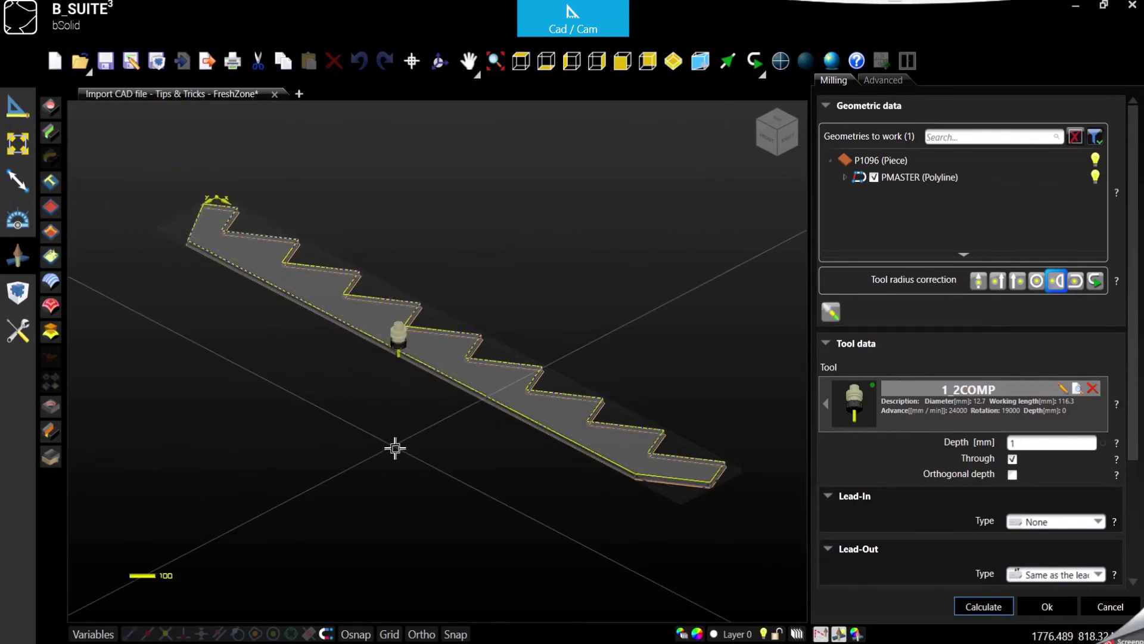
{"action": "scroll", "coordinate": [423, 335], "scroll_direction": "up", "scroll_amount": 4}
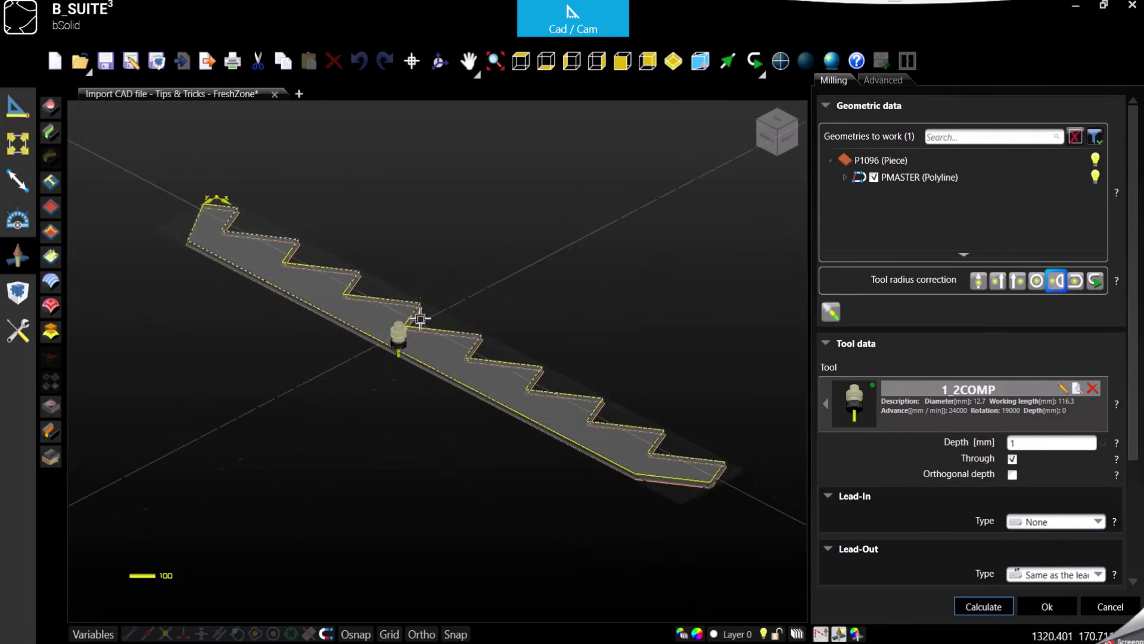
{"action": "scroll", "coordinate": [1043, 442], "scroll_direction": "down", "scroll_amount": 3}
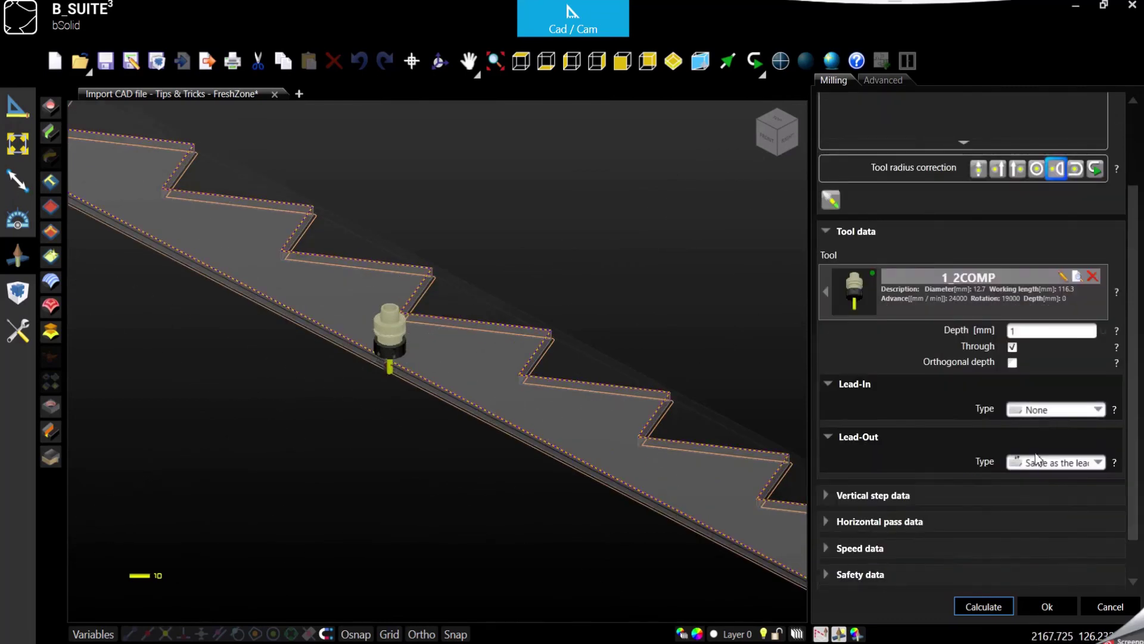
{"action": "left_click", "coordinate": [1049, 410]}
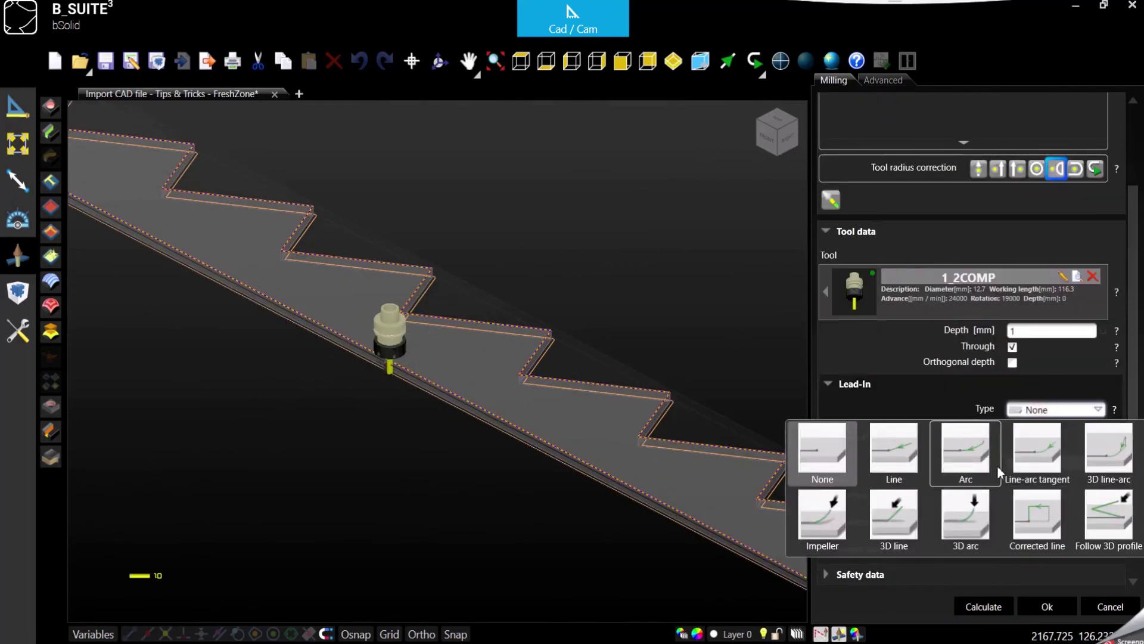
{"action": "left_click", "coordinate": [977, 523]}
{"action": "double_click", "coordinate": [1026, 427]}
{"action": "type", "text": "45"}
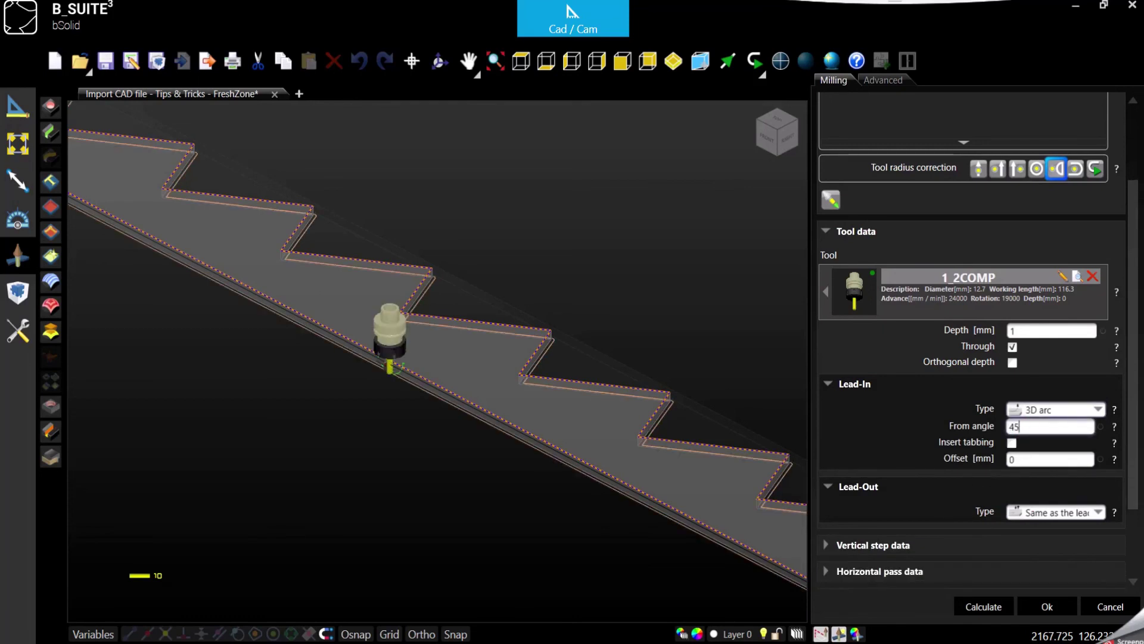
{"action": "double_click", "coordinate": [1040, 457]}
{"action": "scroll", "coordinate": [359, 376], "scroll_direction": "up", "scroll_amount": 5}
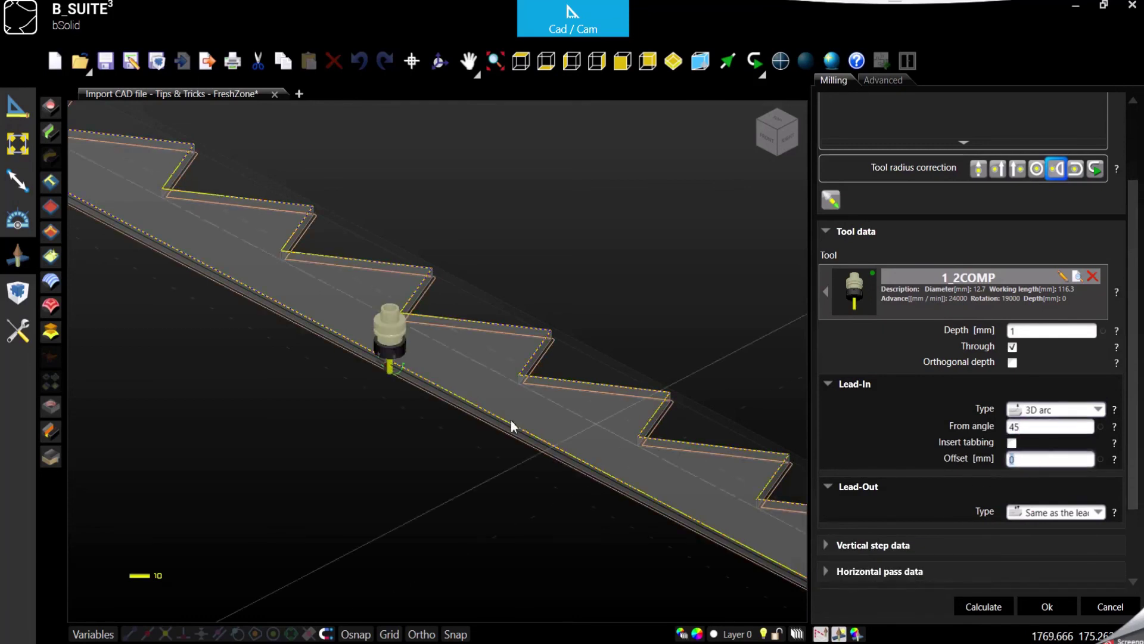
{"action": "left_click", "coordinate": [983, 608]}
{"action": "left_click", "coordinate": [1048, 606]}
- Start the machining simulation of operation P1013 at Override 0.1
{"action": "scroll", "coordinate": [384, 444], "scroll_direction": "down", "scroll_amount": 5}
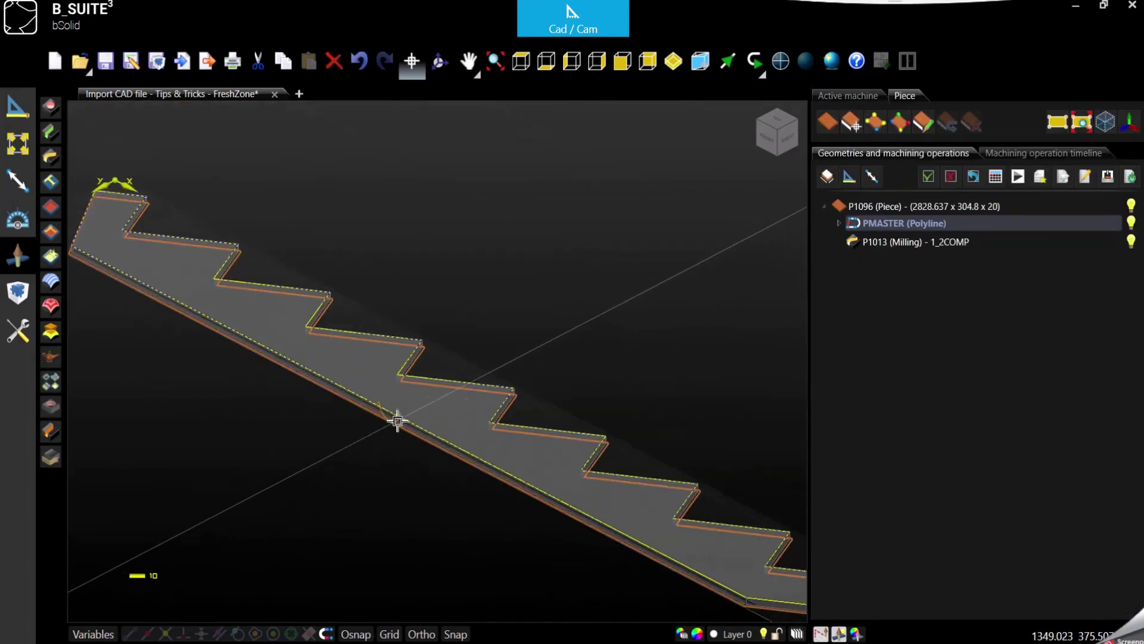
{"action": "left_click", "coordinate": [1018, 177]}
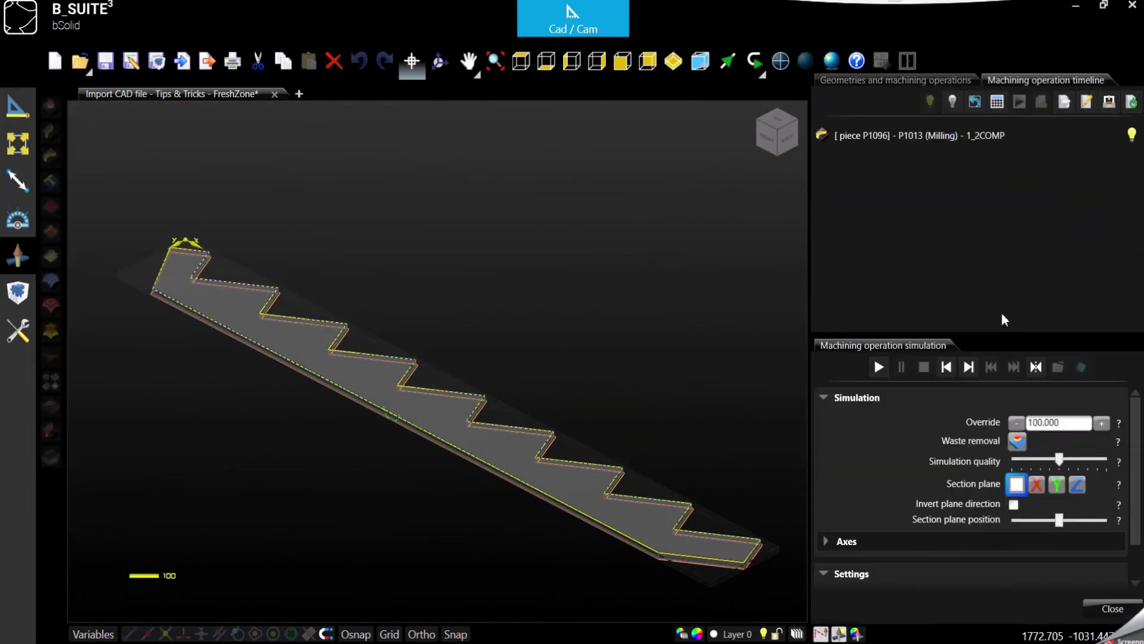
{"action": "double_click", "coordinate": [1044, 423]}
{"action": "type", "text": "0.1"}
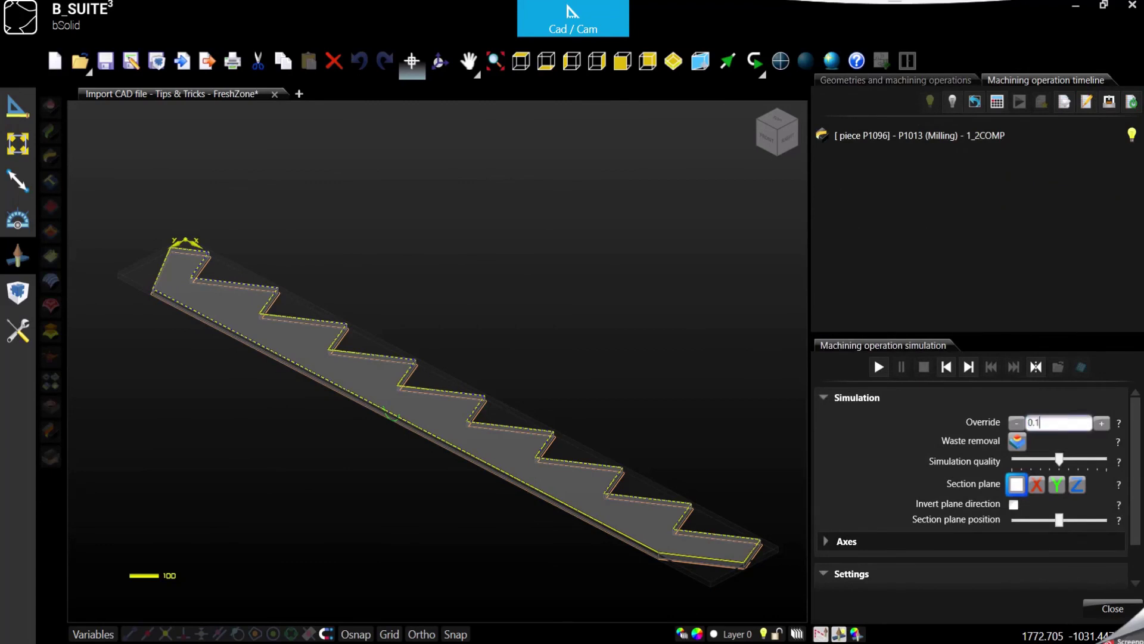
{"action": "left_click", "coordinate": [879, 367]}
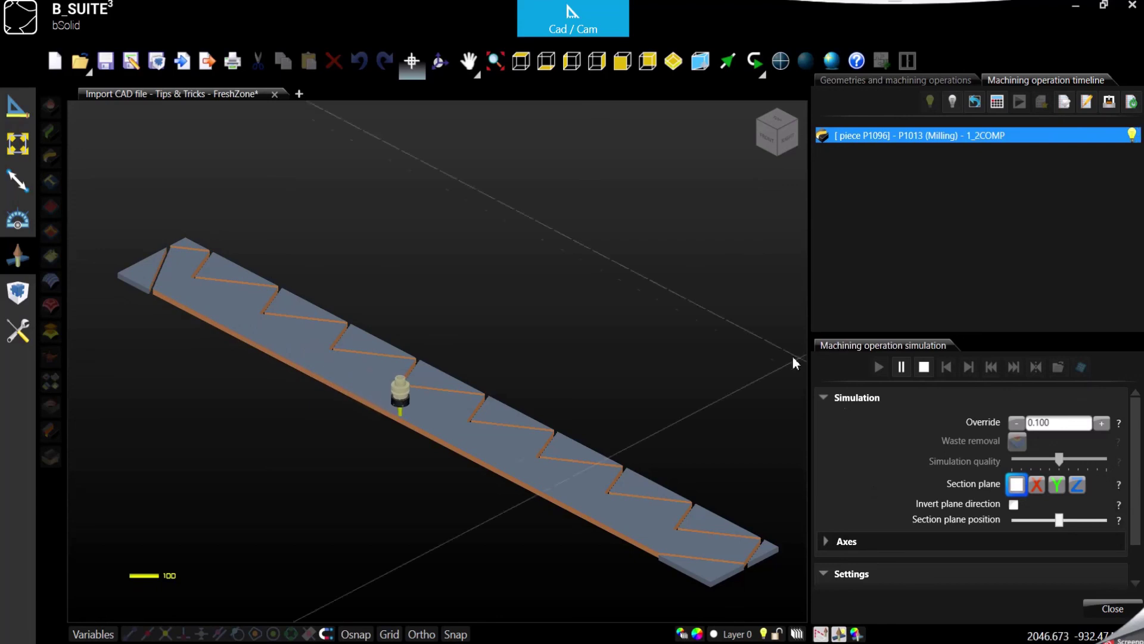
- Orbit to inspect the cut piece, switch to Top view, and stop the simulation
{"action": "left_click", "coordinate": [440, 61]}
{"action": "left_click_drag", "start_coordinate": [280, 418], "coordinate": [375, 411]}
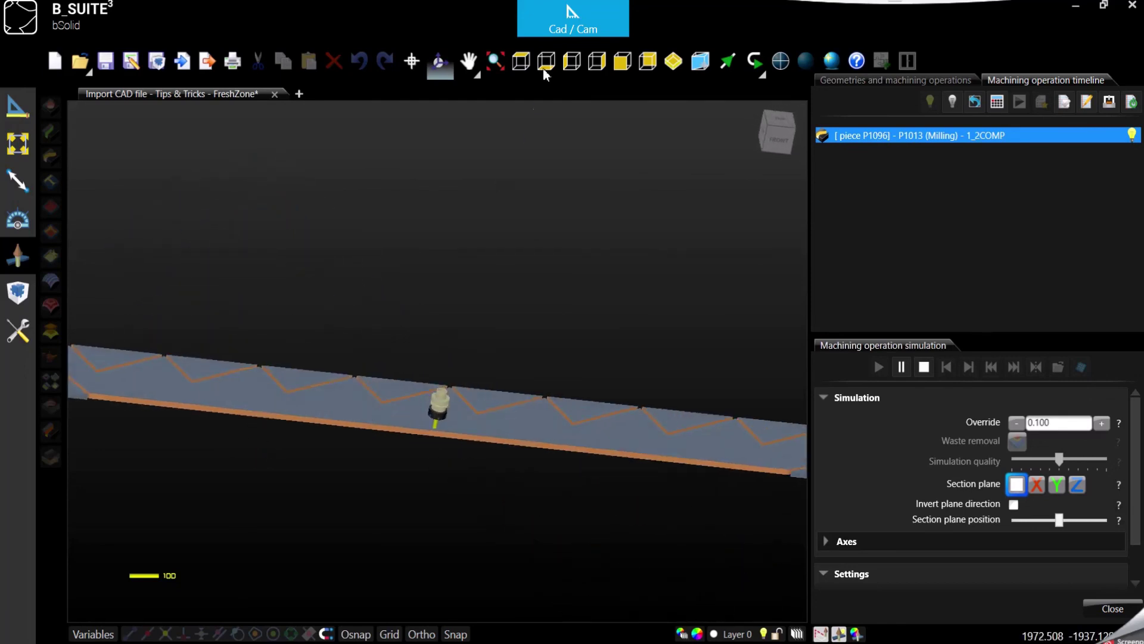
{"action": "left_click", "coordinate": [521, 61]}
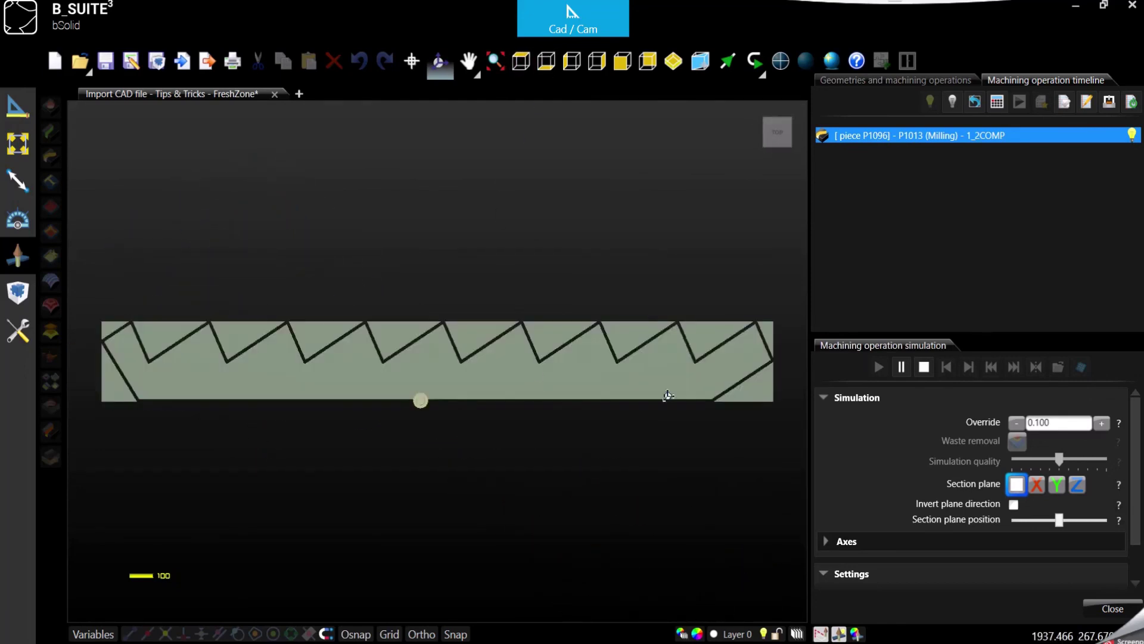
{"action": "left_click", "coordinate": [924, 367]}
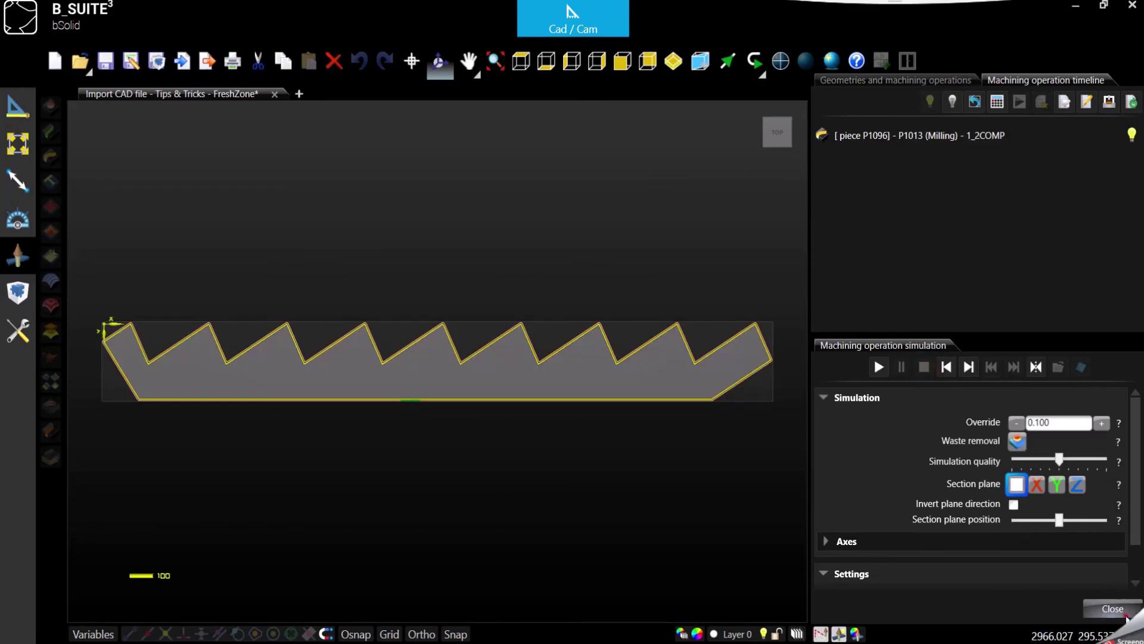
- Stop the machining simulation, leaving piece P1096's sawtooth outline shown within its blank
{"action": "left_click", "coordinate": [1110, 606]}
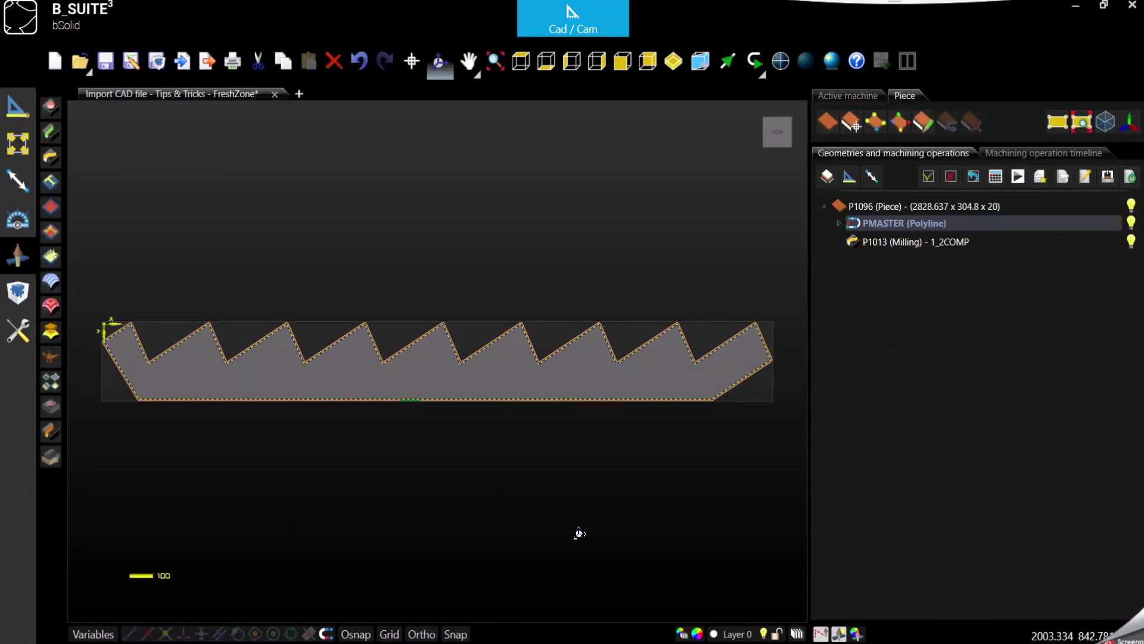